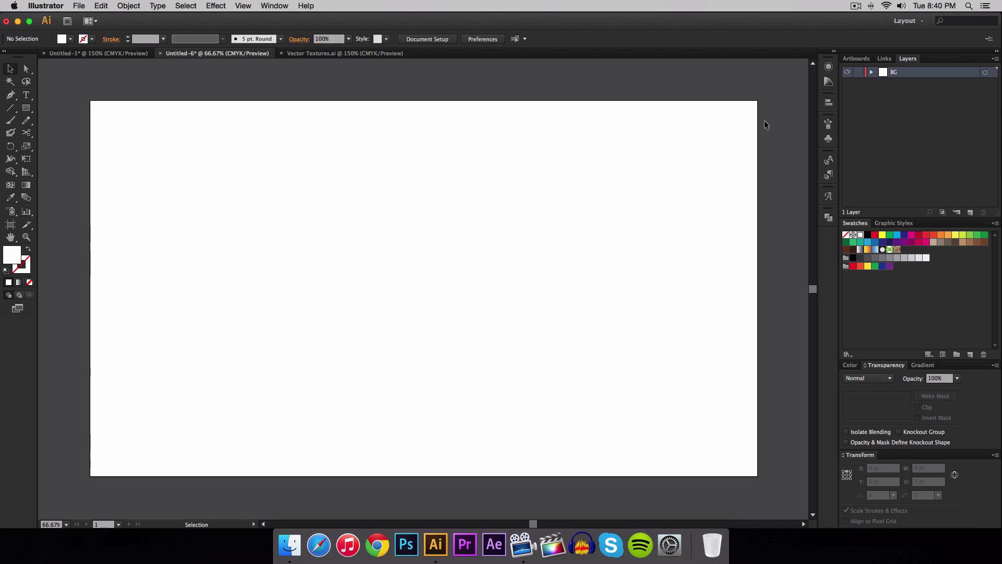
Step: Start a new document from the File menu, then cancel it
left_click(78, 5)
left_click(91, 18)
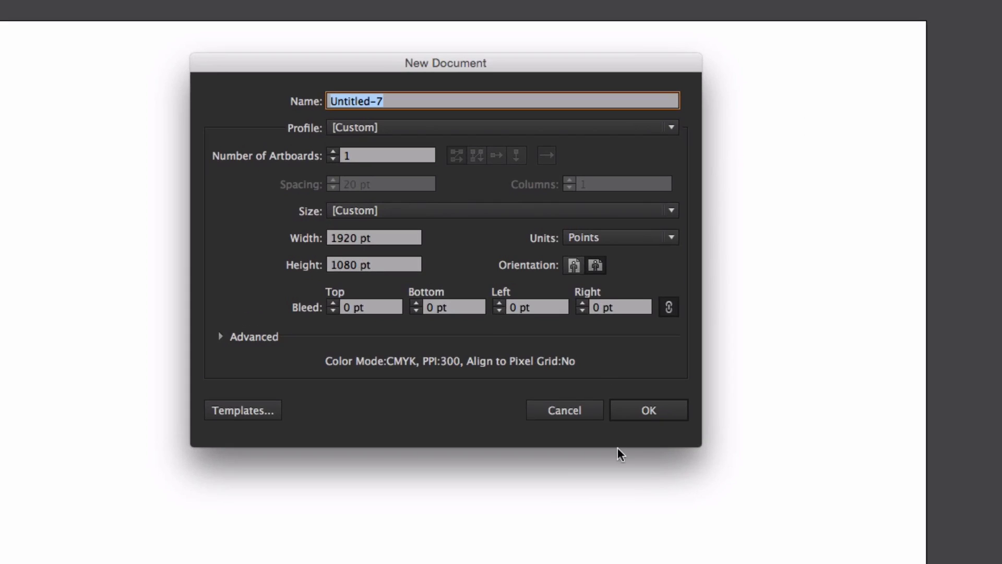
left_click(567, 411)
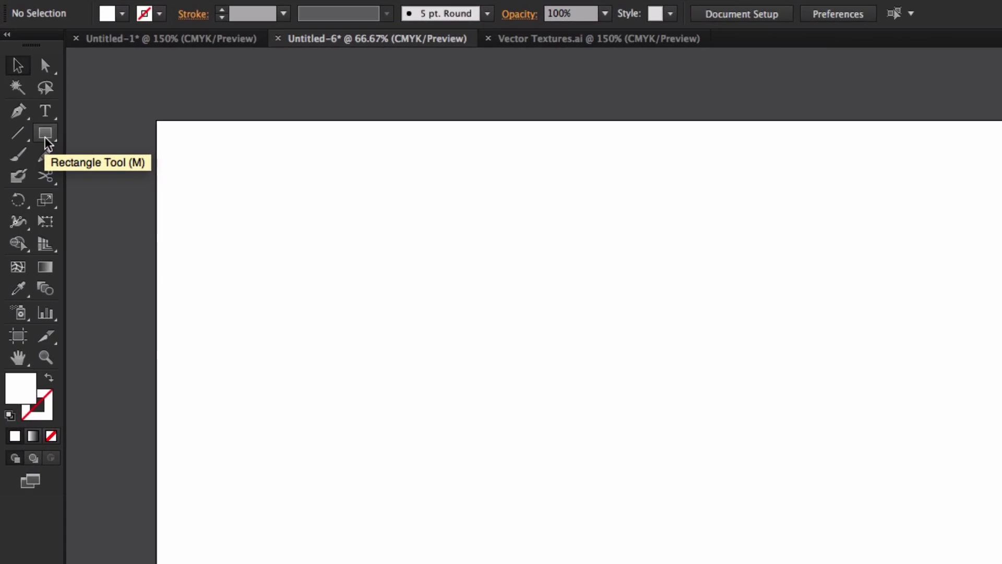
Step: Choose the Rectangle tool with a dark red fill from the Color Picker
left_click(45, 136)
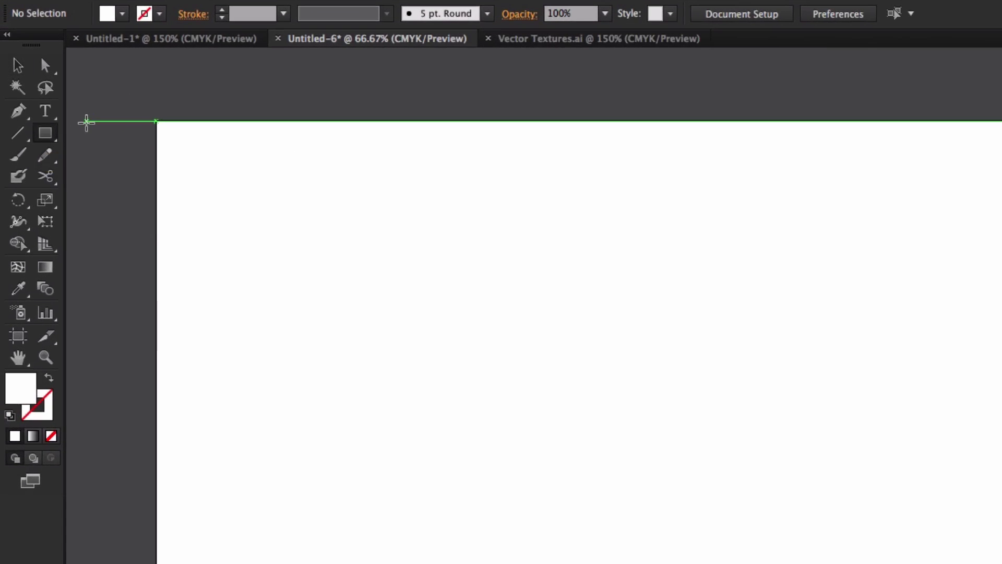
double_click(28, 387)
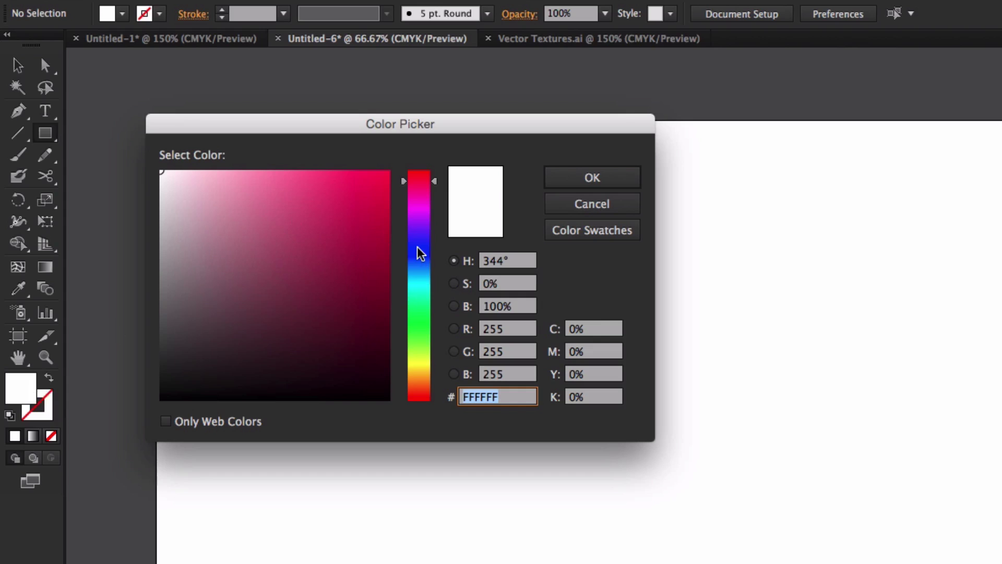
left_click(421, 333)
left_click_drag(420, 342, 421, 407)
left_click_drag(372, 324, 353, 318)
left_click(593, 178)
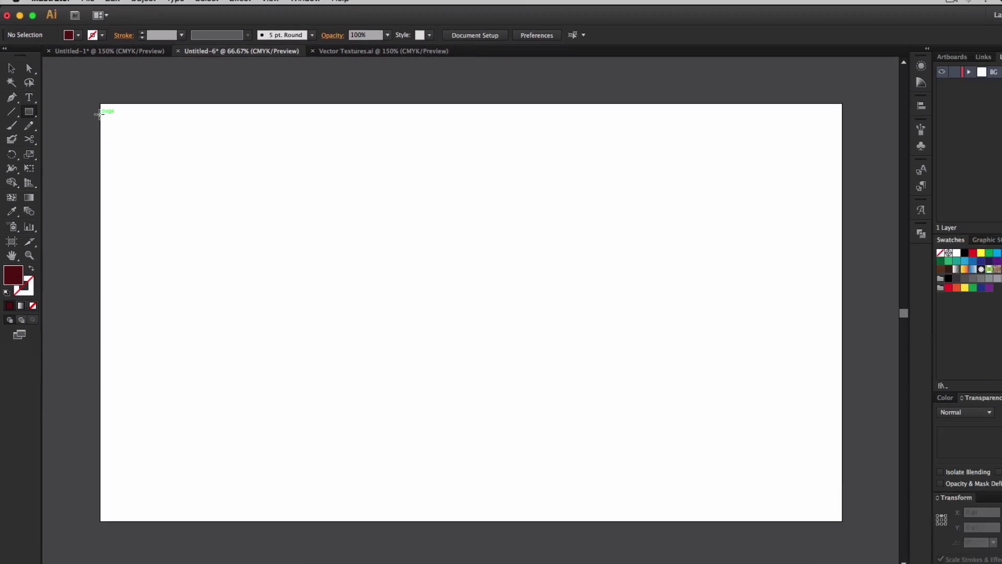
Step: Draw a 1920 × 1080 pt artboard-sized rectangle and darken its fill to maroon #3F0A0A
left_click_drag(155, 120, 424, 265)
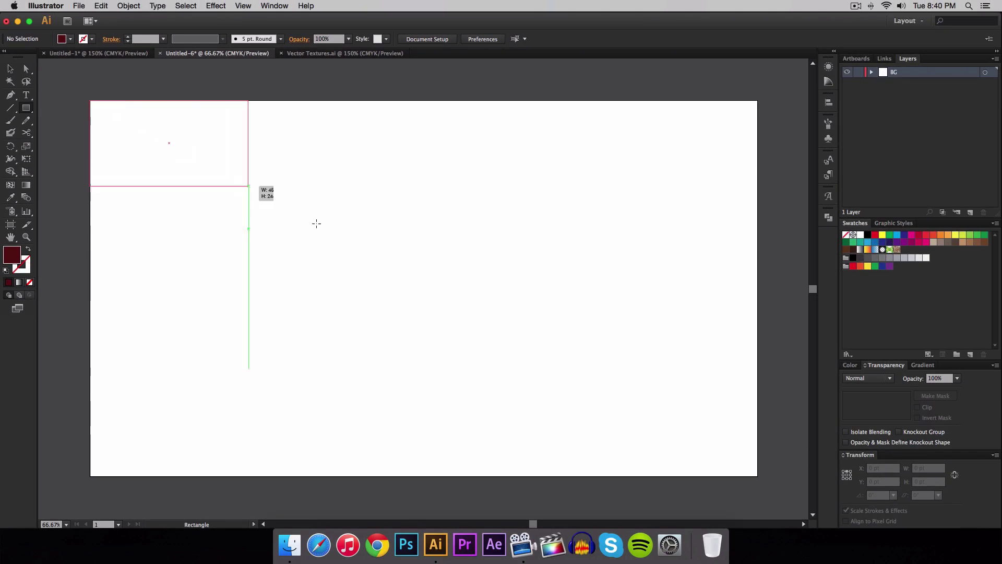
left_click_drag(248, 186, 759, 476)
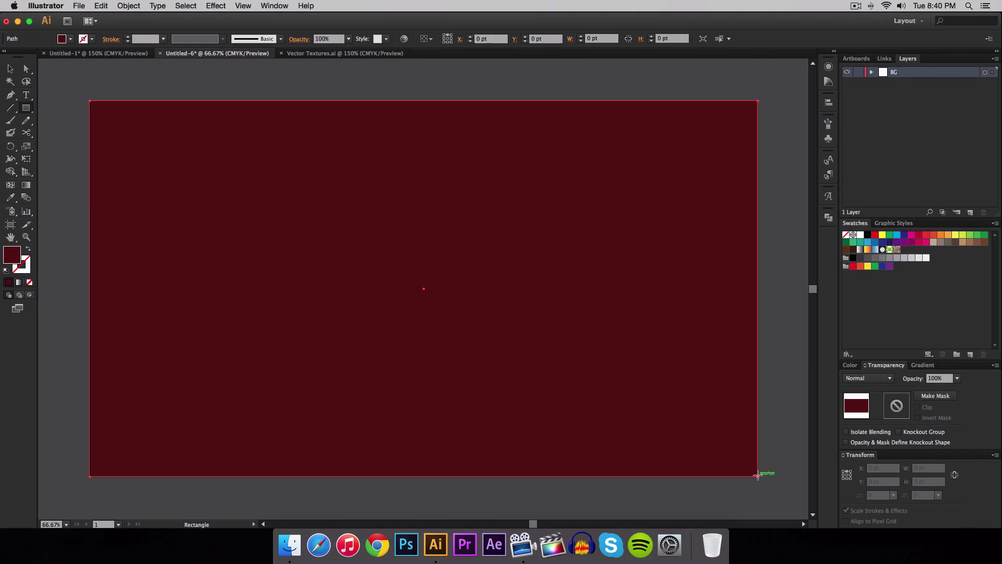
double_click(12, 255)
mouse_move(202, 214)
left_mouse_down()
mouse_move(199, 206)
mouse_move(210, 230)
left_mouse_up()
left_click(320, 134)
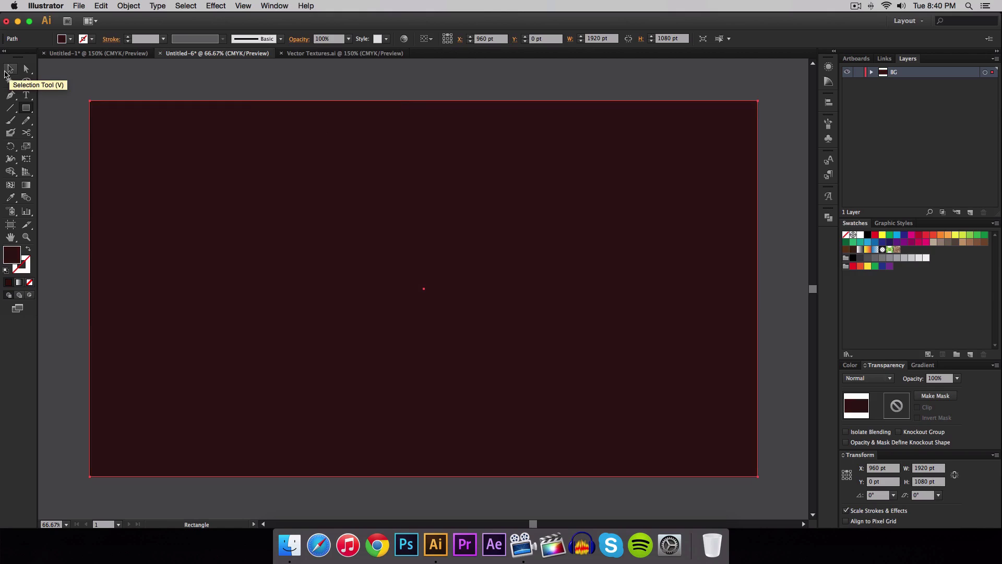
Step: Lock the BG layer in the Layers panel
left_click(5, 73)
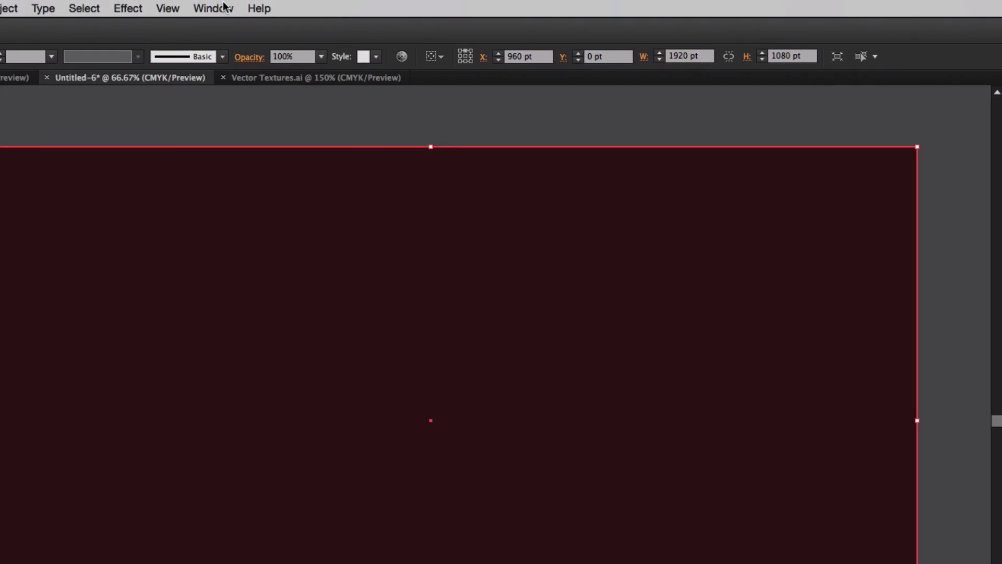
left_click(221, 8)
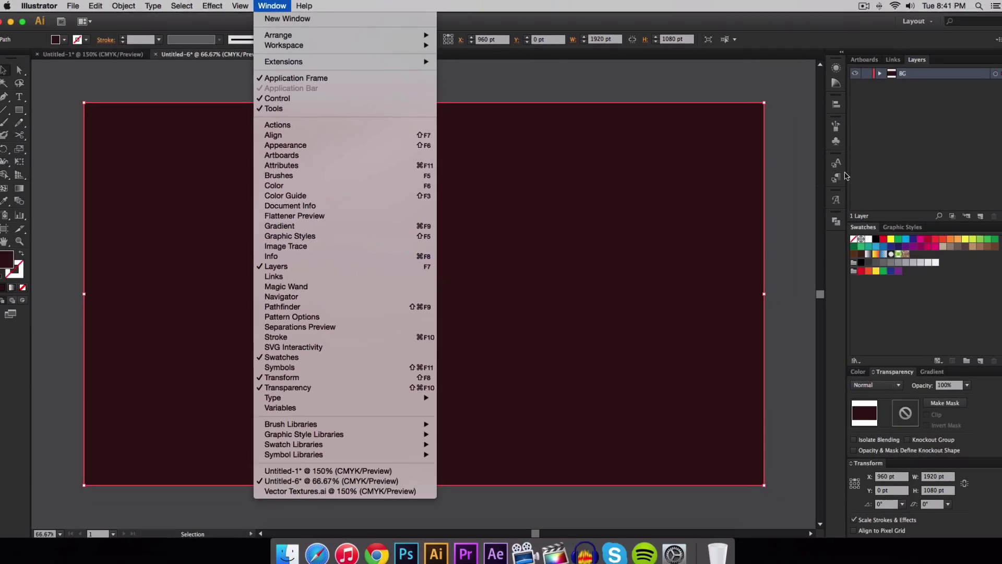
left_click(943, 156)
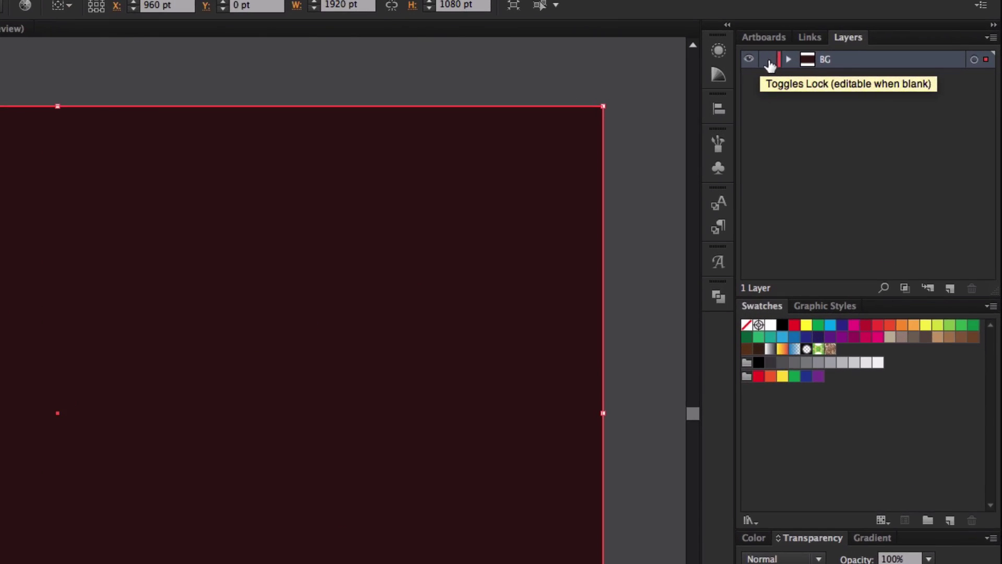
left_click(858, 73)
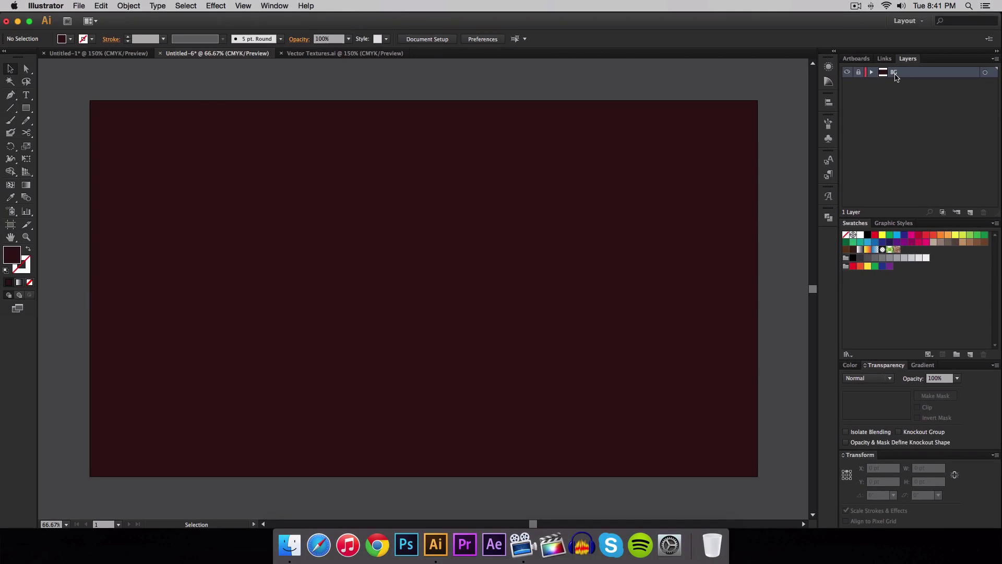
Step: Add a new layer above BG and name it Text
left_click(970, 212)
double_click(903, 73)
type("Text")
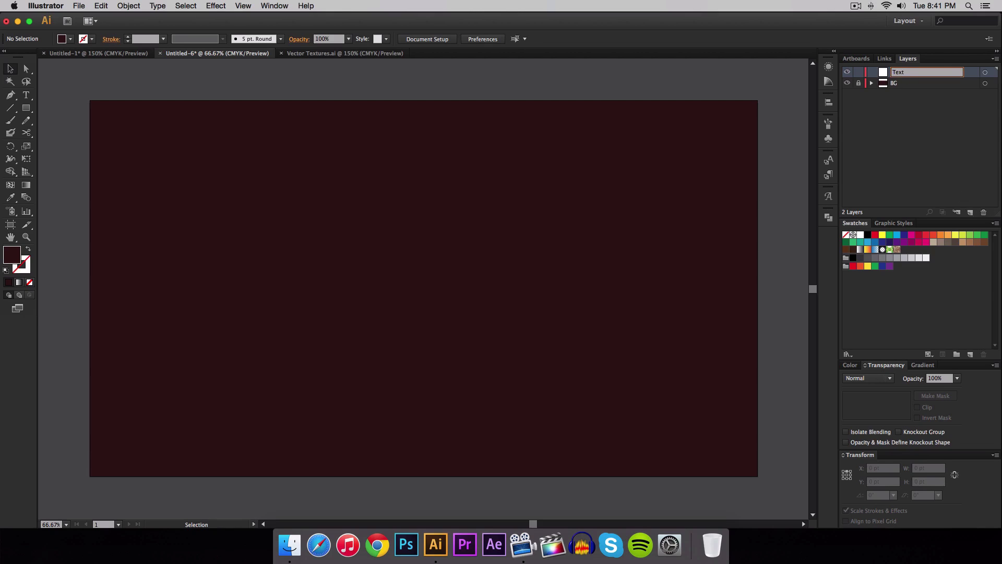
key("Return")
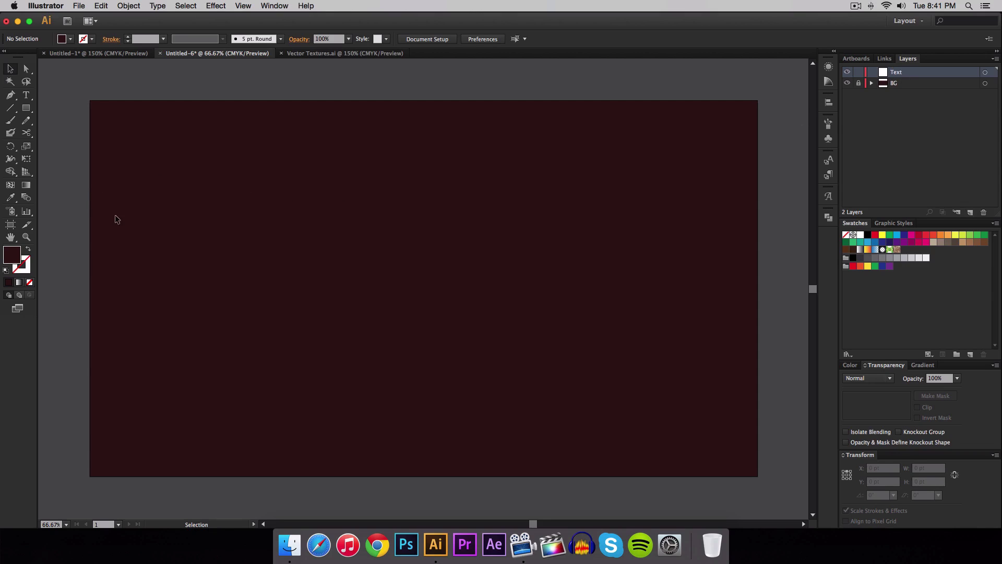
Step: Type the word Vintage in the middle of the artboard
key("t")
left_click(370, 308)
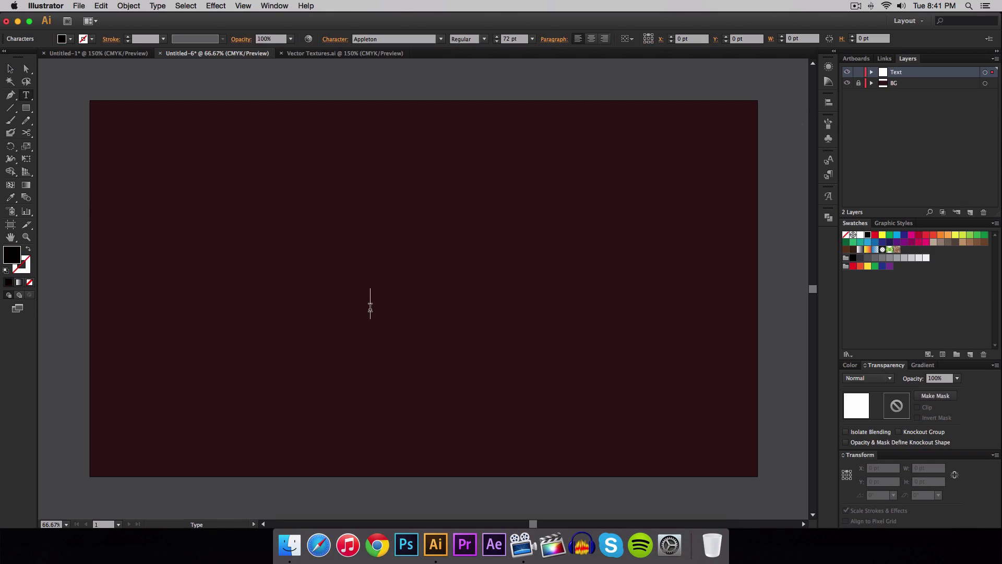
type("Vintage")
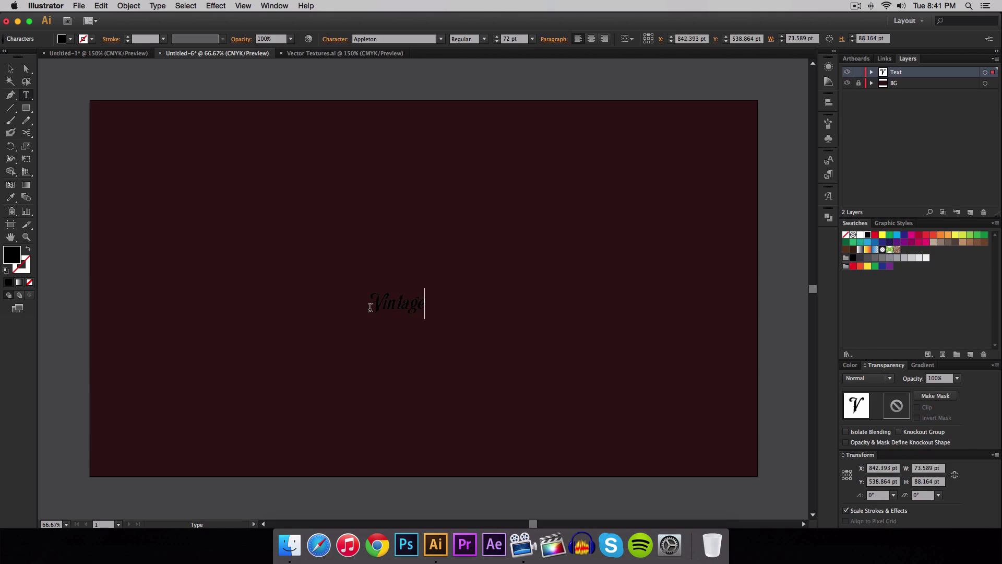
key("super+a")
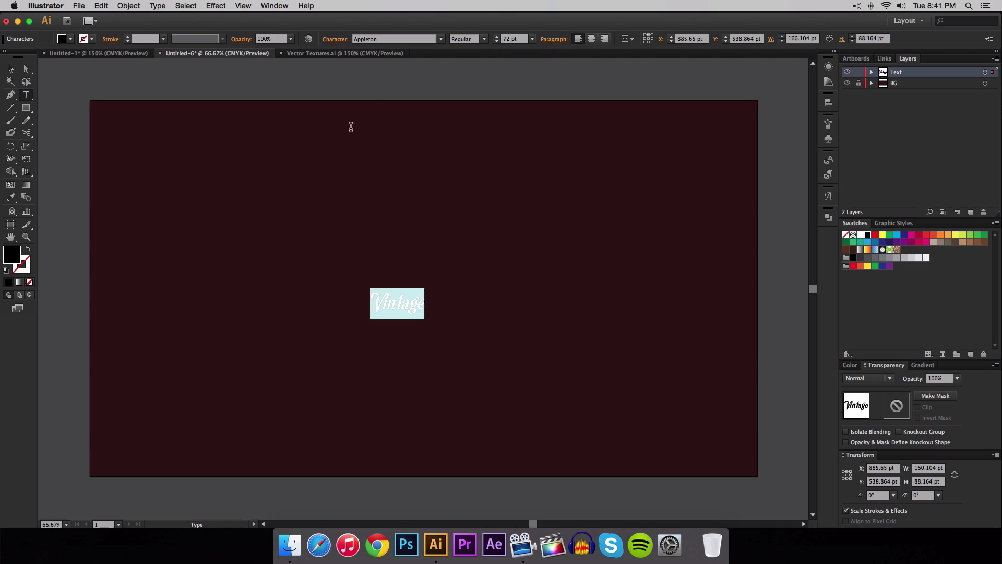
key("Escape")
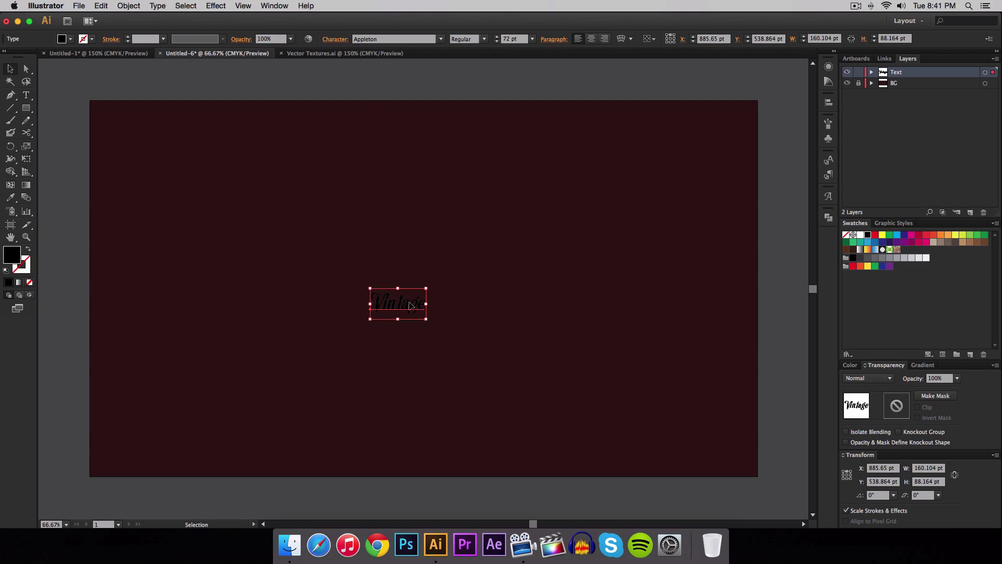
double_click(409, 301)
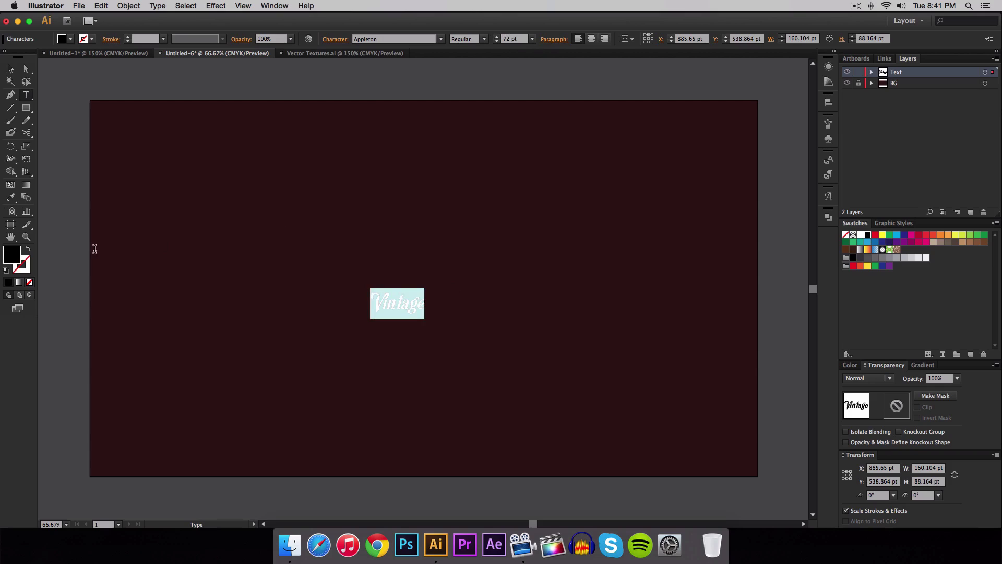
Step: Fill the Vintage text with white (#FFFFFF)
double_click(11, 258)
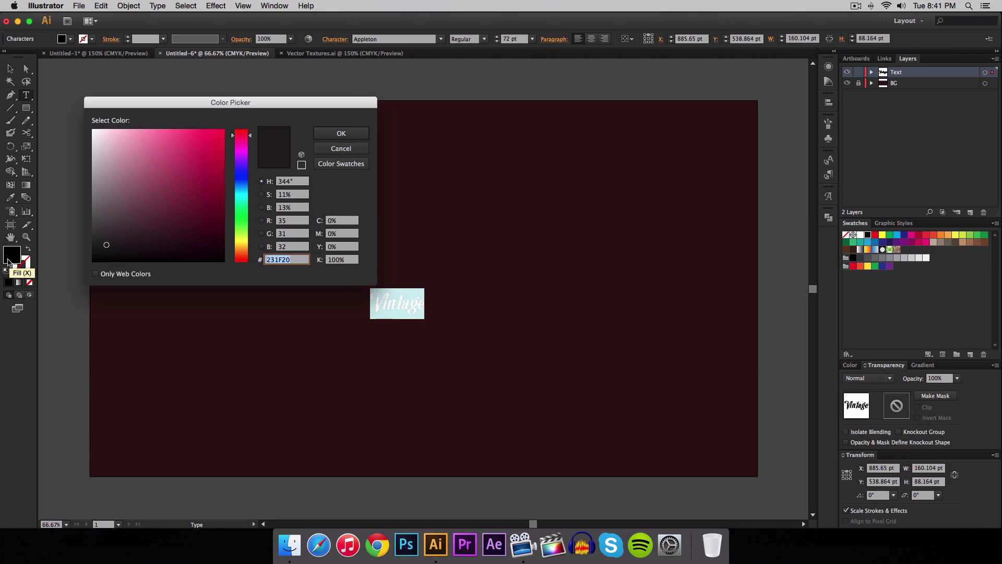
type("ffffff")
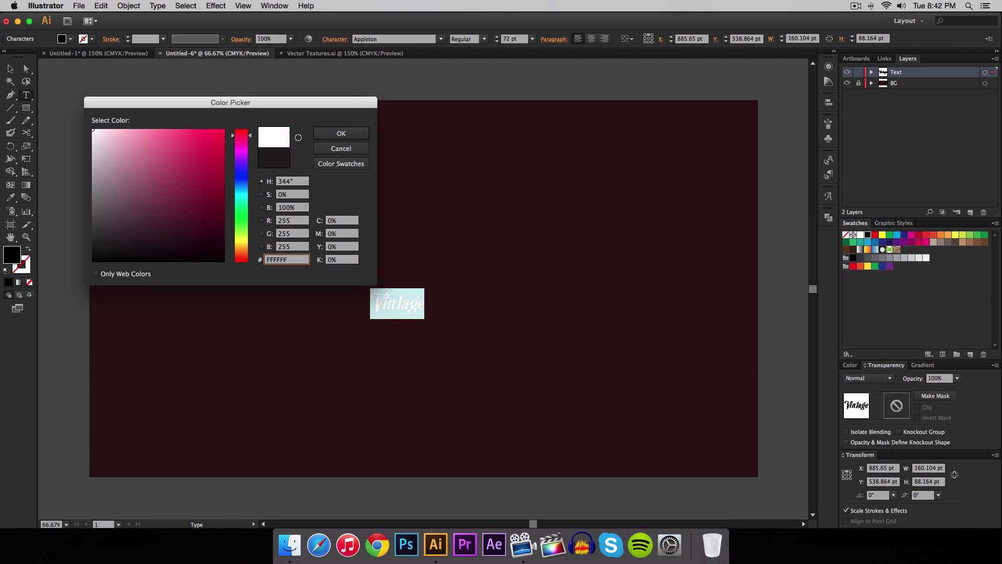
left_click(341, 134)
key("Escape")
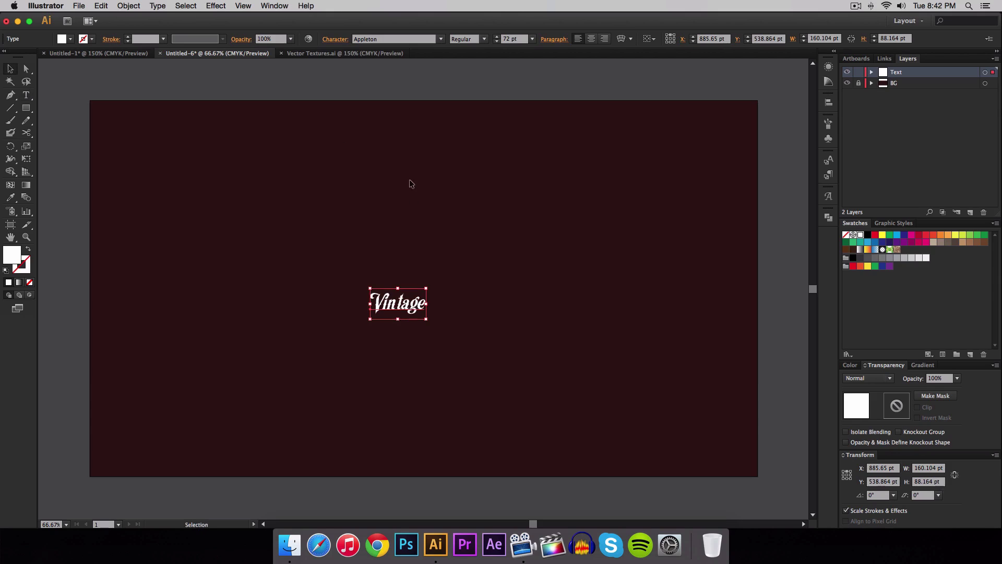
Step: Enlarge Vintage to about 908 × 500 pt and centre it on the background
left_click_drag(426, 287, 543, 166)
left_click_drag(460, 289, 501, 281)
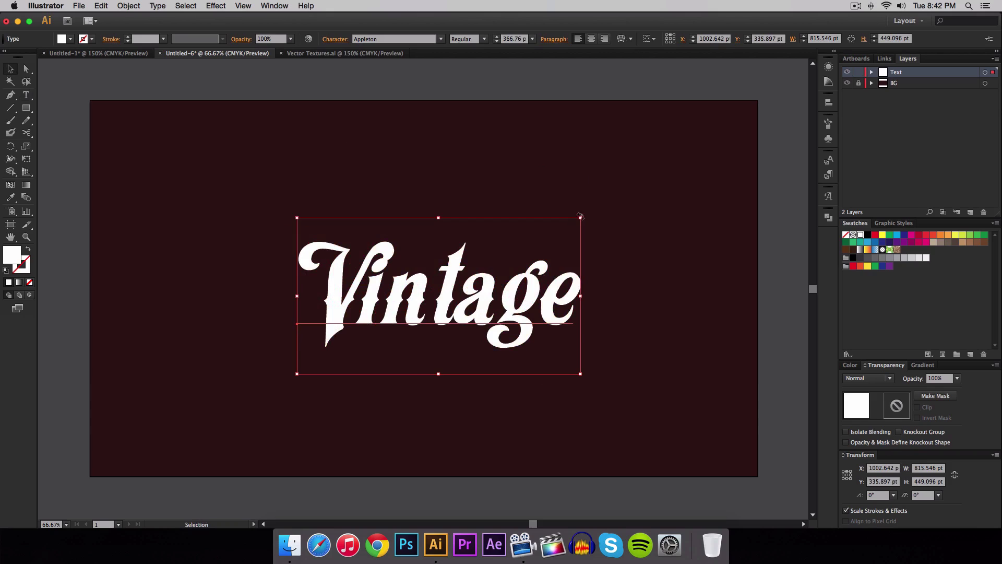
left_click_drag(581, 218, 597, 208)
left_click(601, 209)
left_click_drag(457, 303, 446, 302)
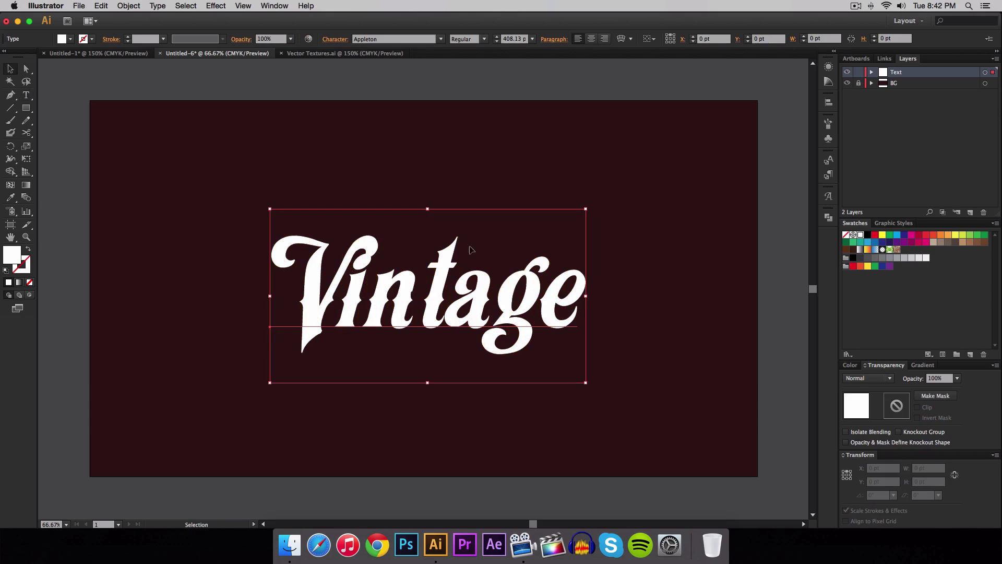
left_click(463, 193)
left_click(423, 297)
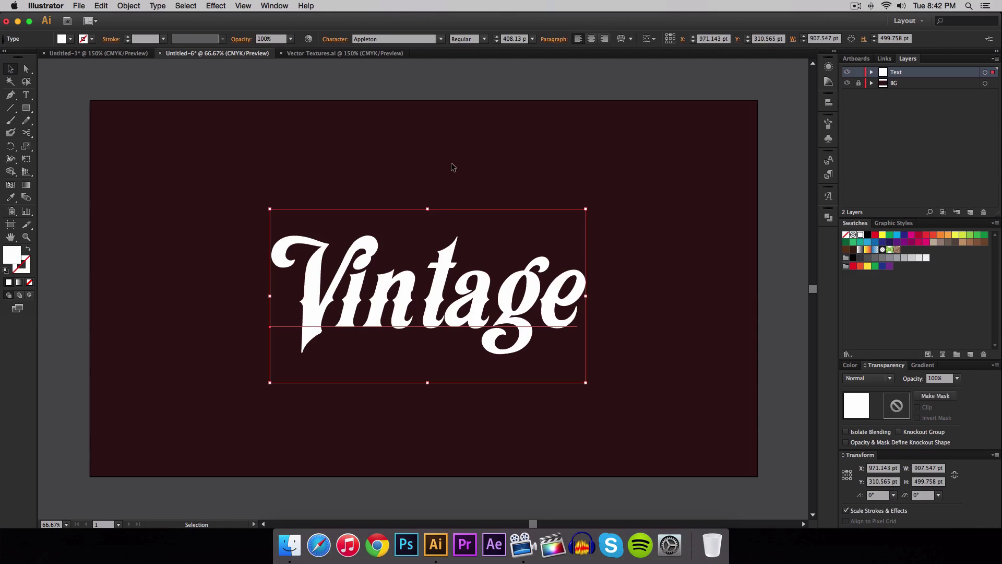
right_click(413, 288)
left_click(378, 275)
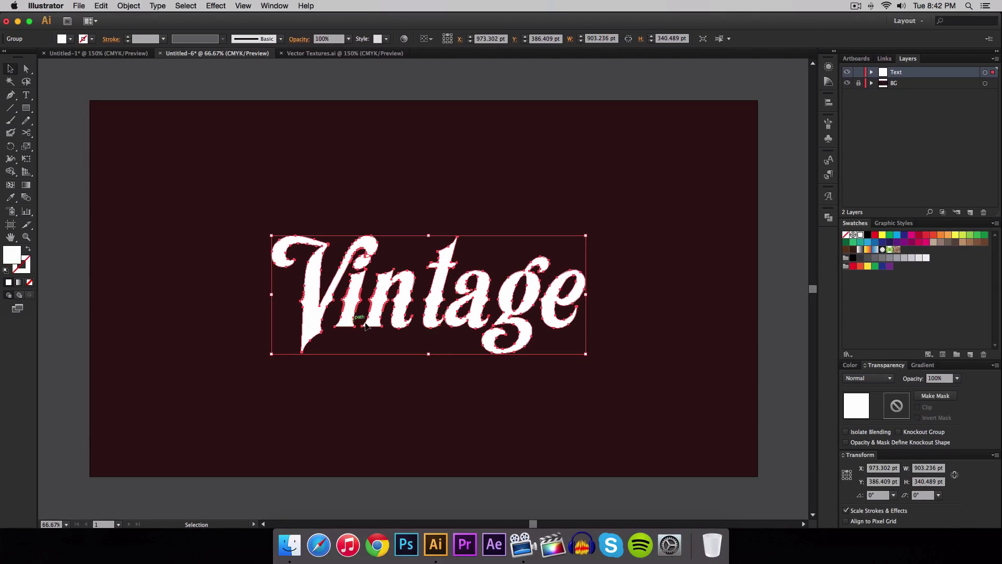
right_click(406, 284)
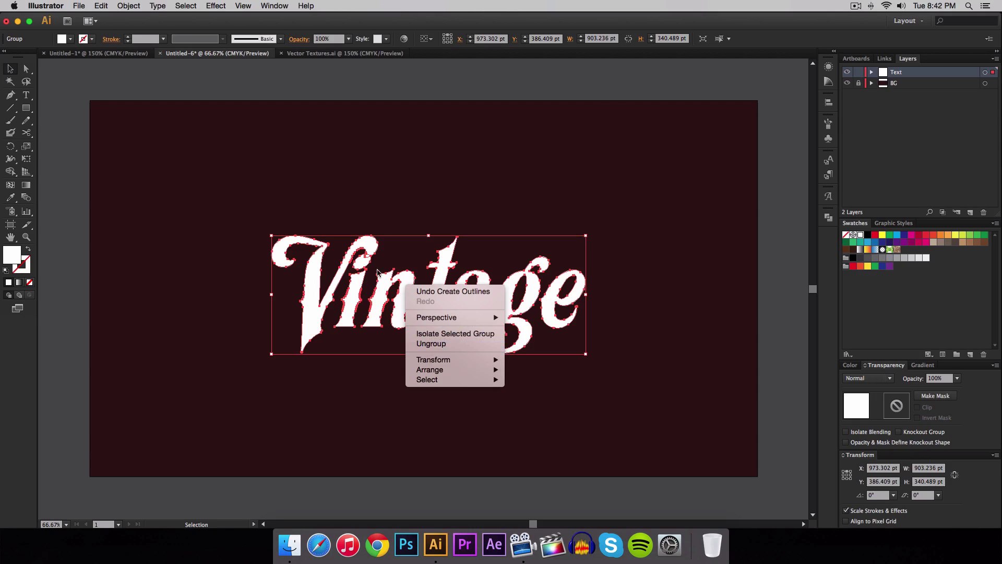
left_click(258, 202)
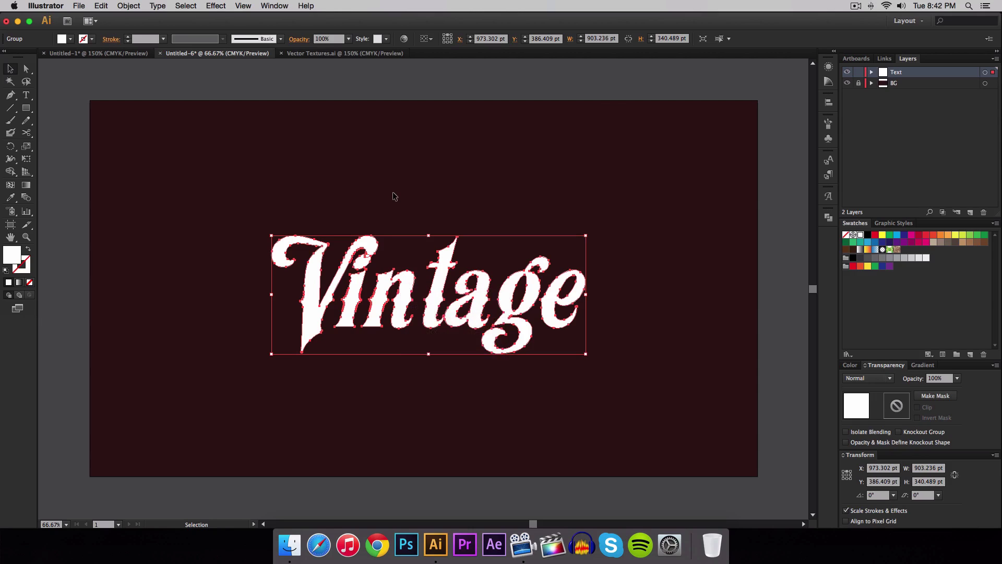
left_click(394, 196)
left_click(403, 246)
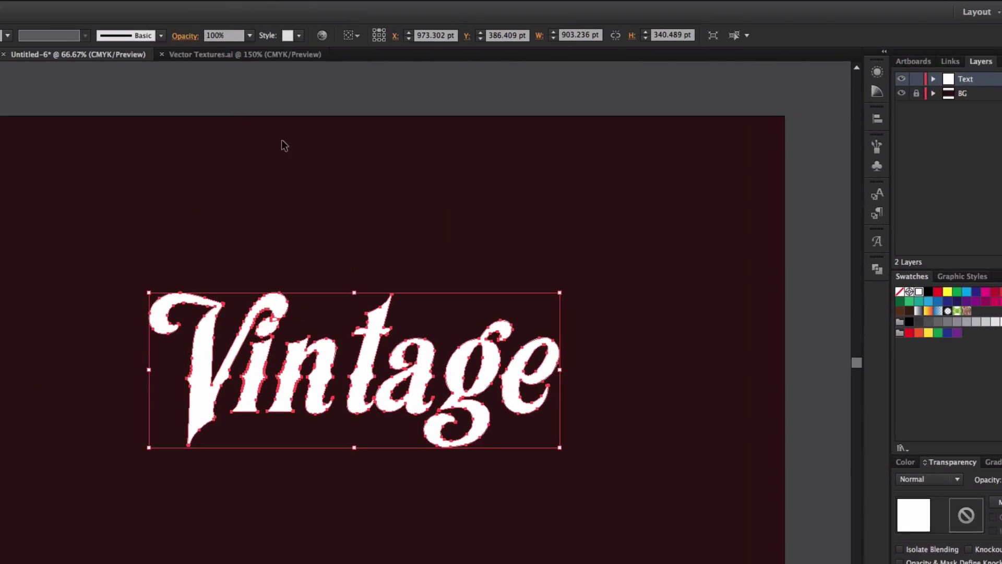
left_click(171, 6)
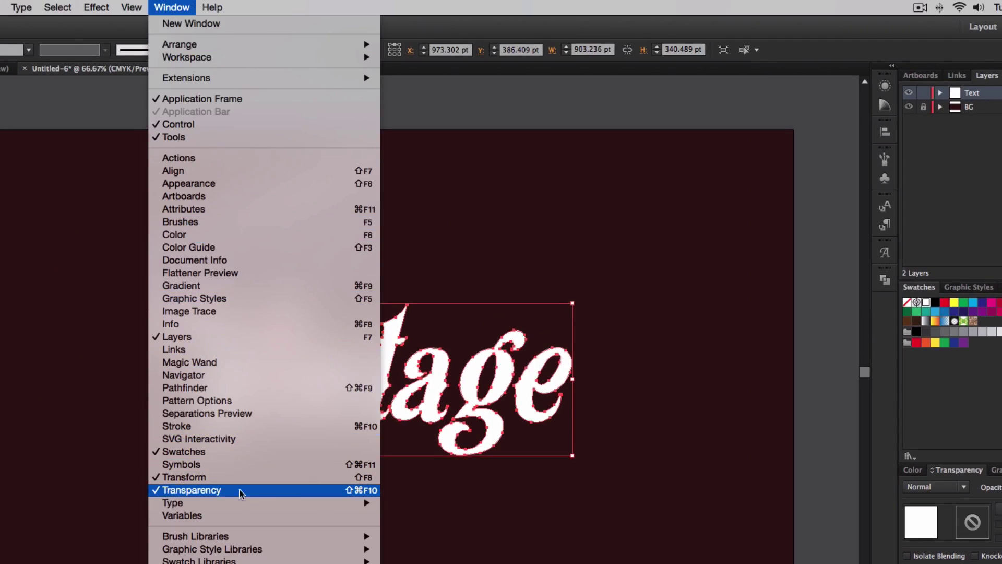
left_click(224, 490)
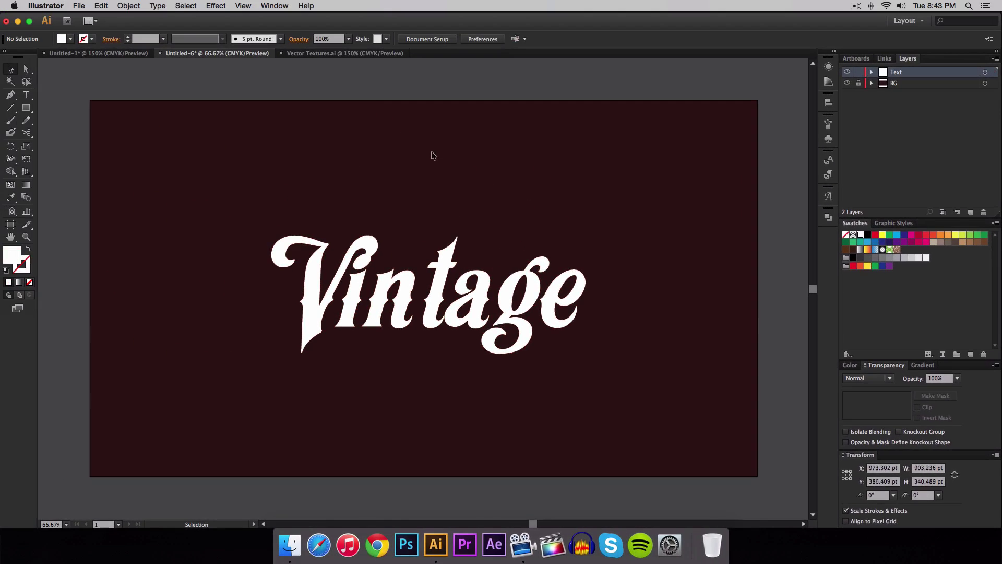
left_click(60, 0)
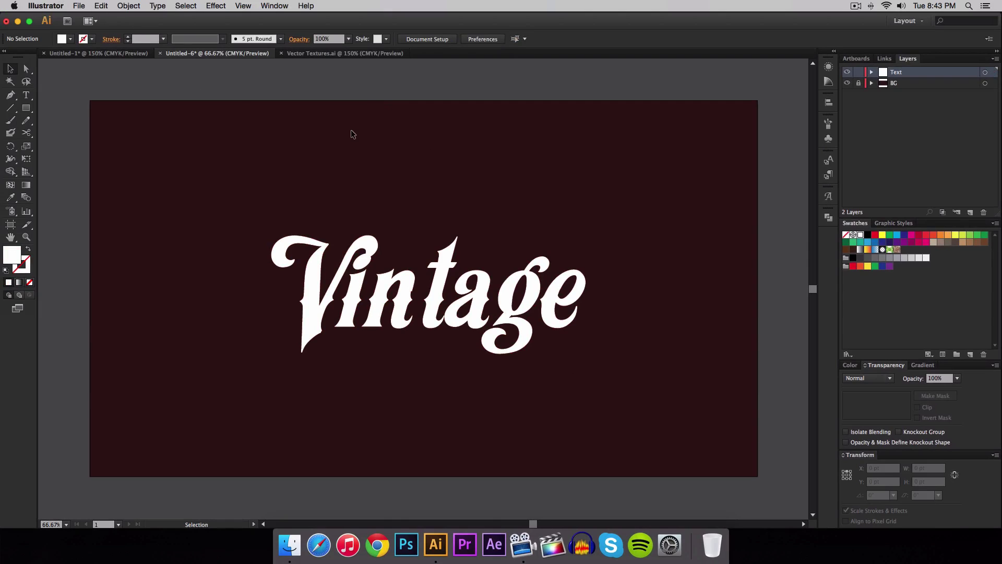
Step: Inspect the grunge textures in Vector Textures.ai, then close that document
left_click(336, 53)
scroll(308, 78, "right", 3)
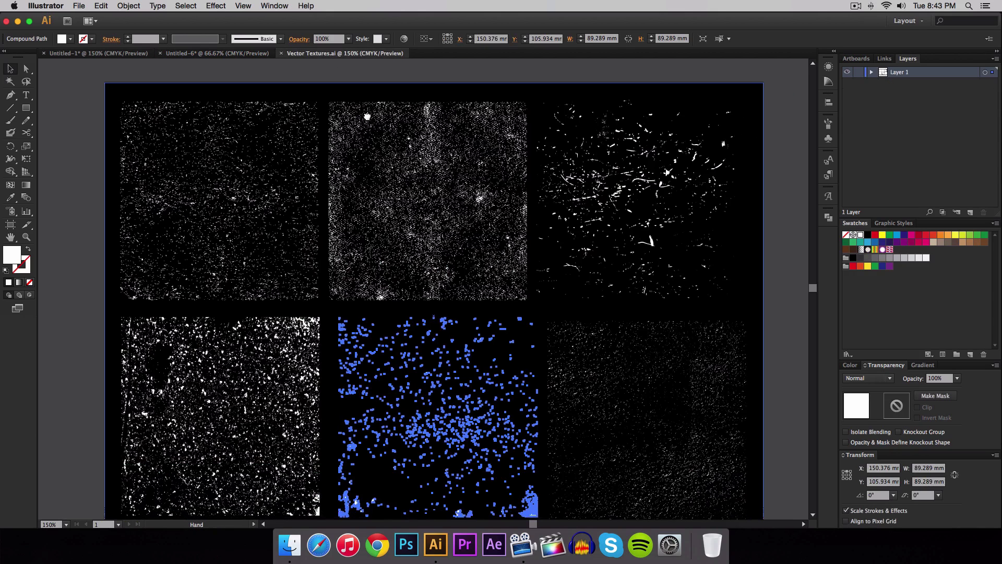
left_click(311, 64)
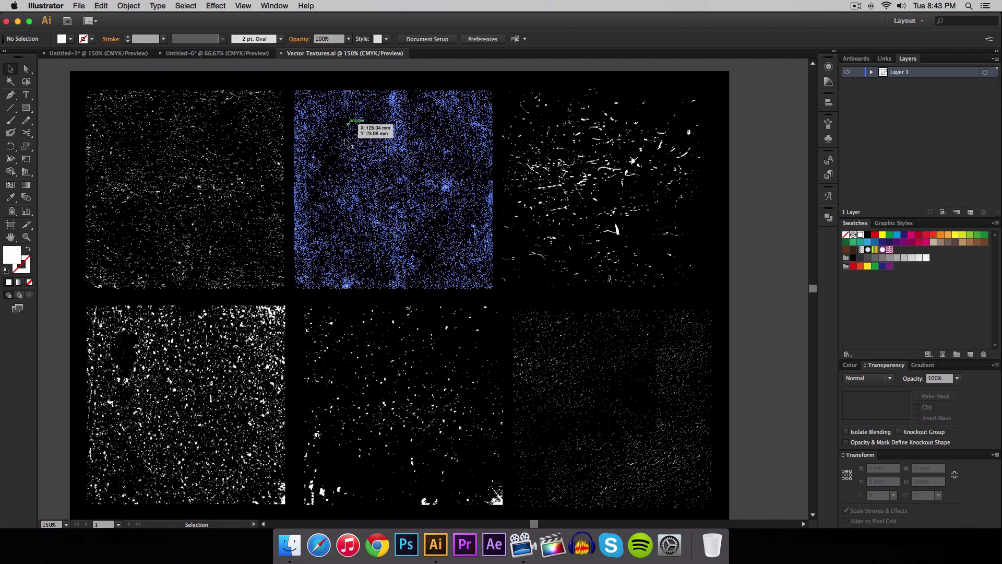
left_click_drag(355, 159, 372, 178)
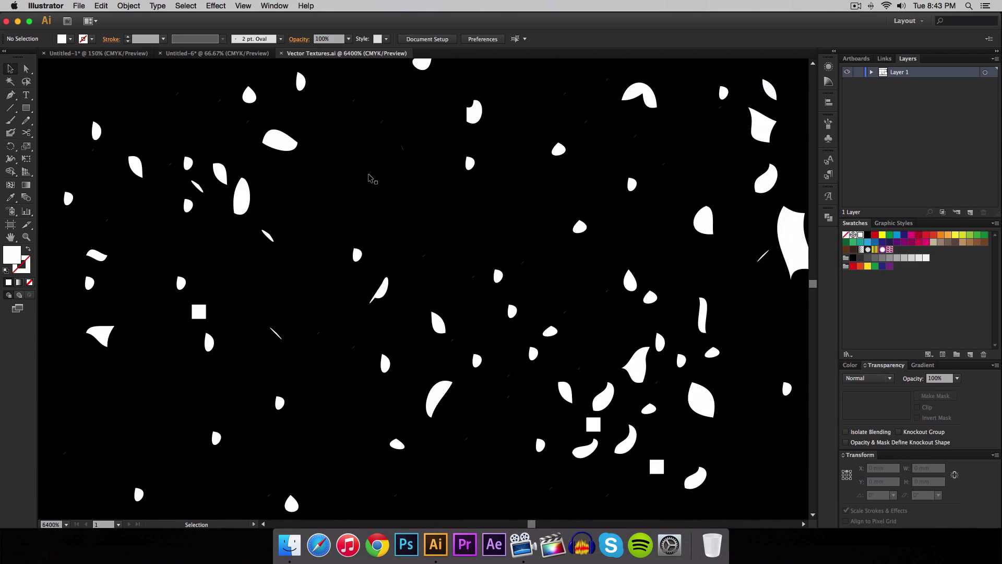
key("super+0")
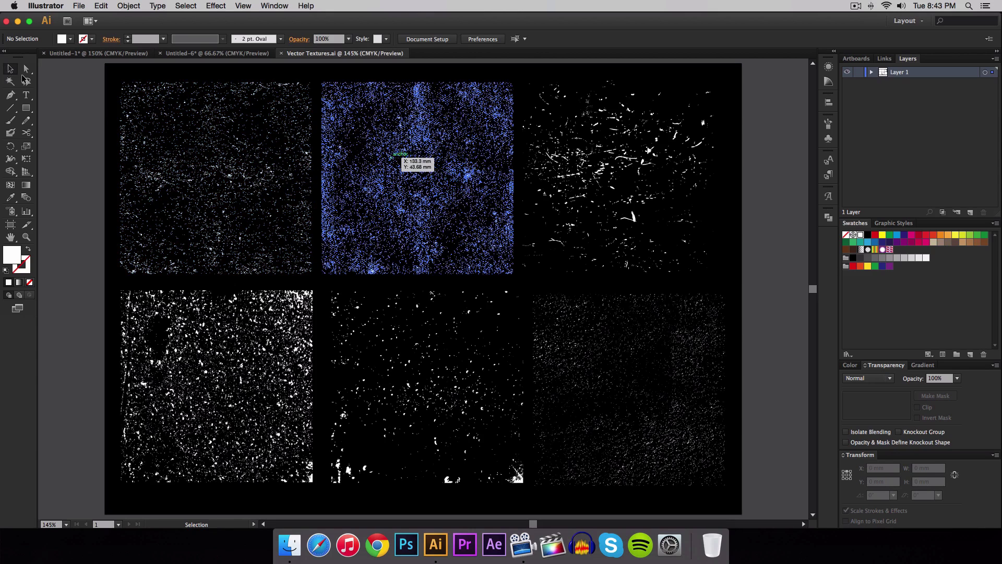
left_click(398, 156)
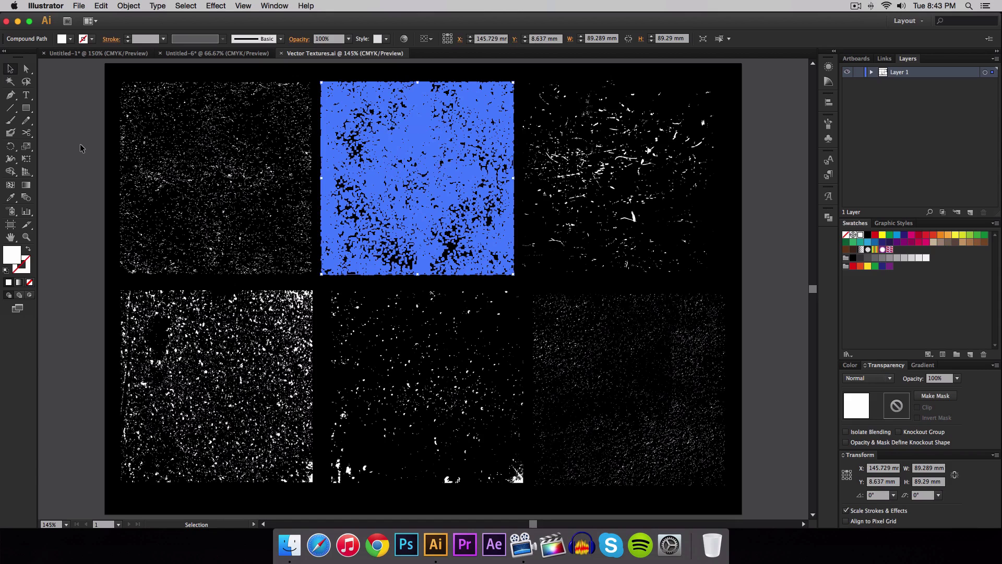
left_click(191, 96)
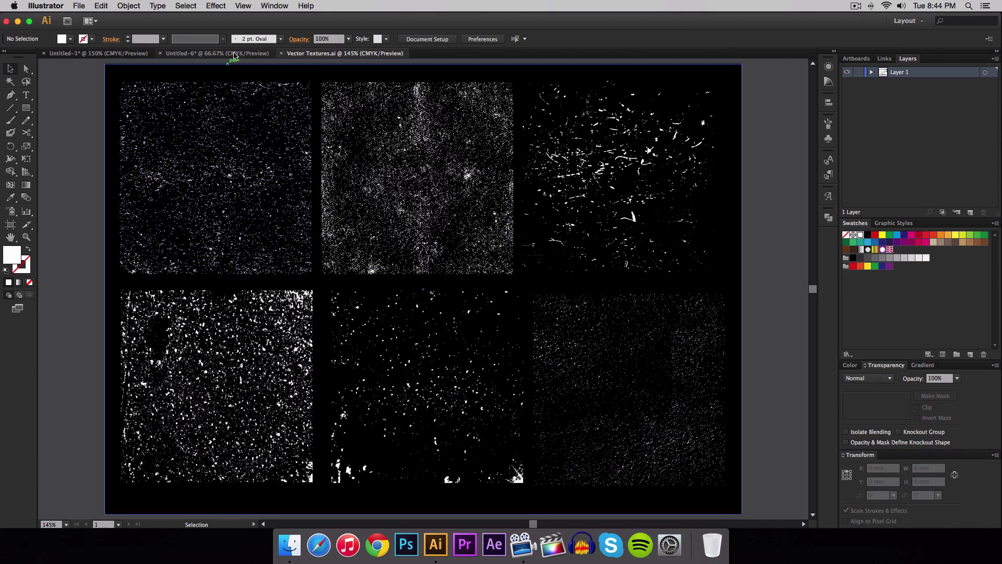
left_click(281, 54)
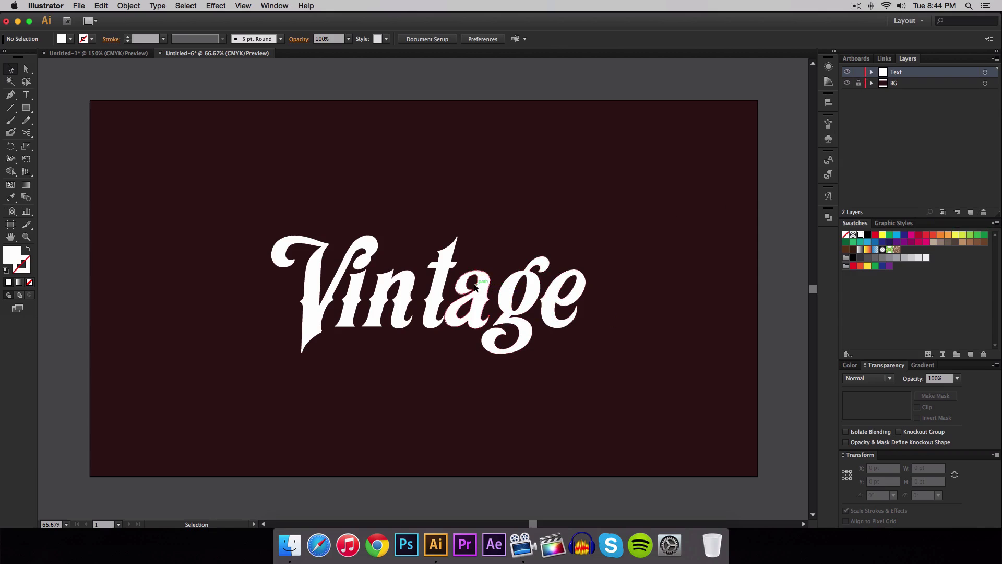
Step: Apply a Transparency-panel opacity mask to the Vintage group and enter mask editing
left_click(407, 302)
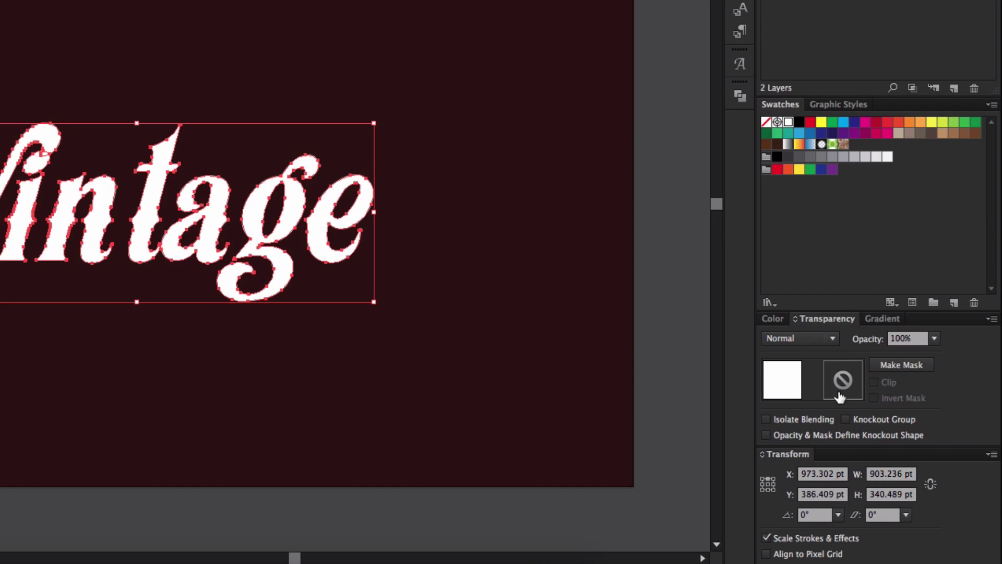
left_click(901, 364)
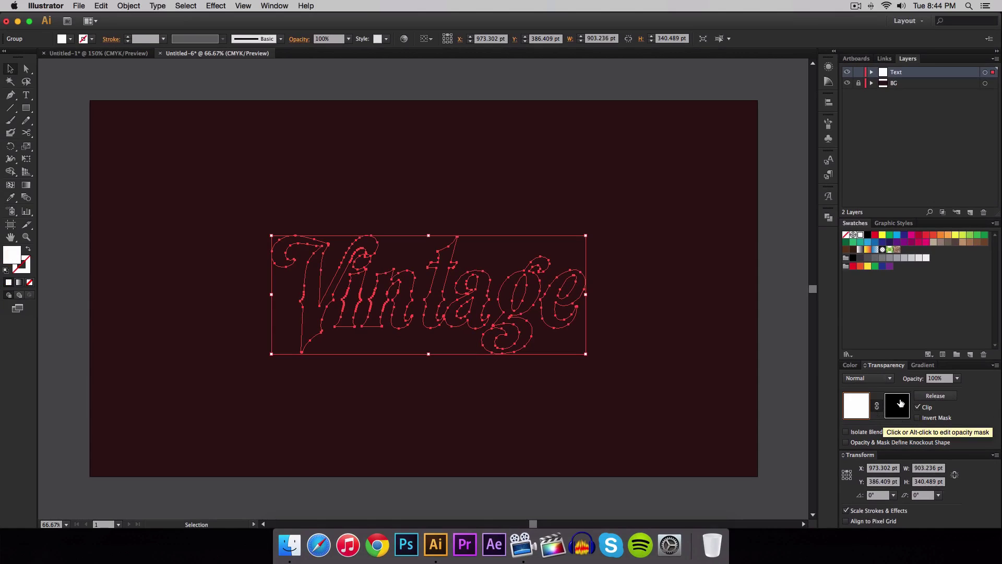
left_click(898, 413)
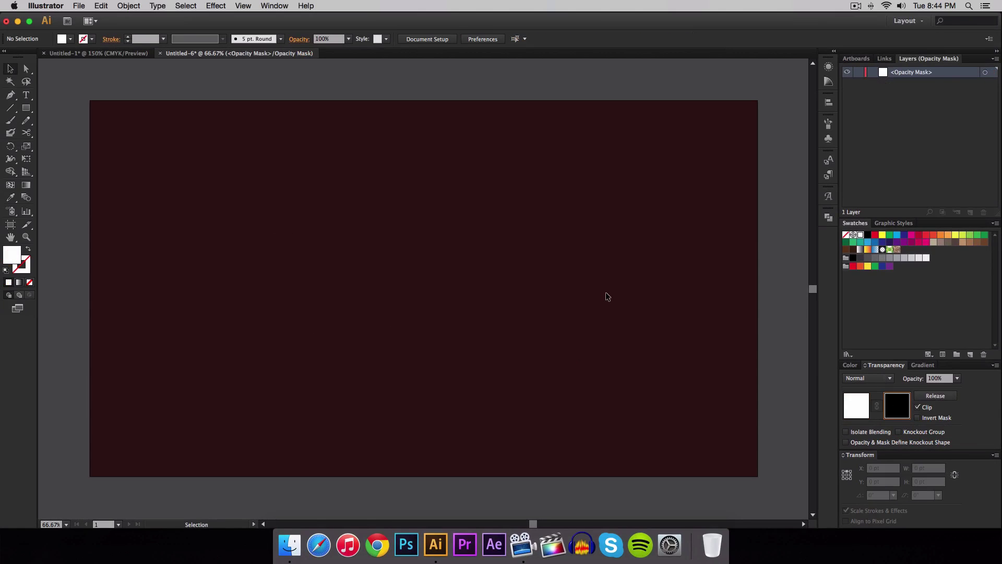
Step: Paste the grunge texture into the mask and scale it to about 1078 × 1078 pt
key("super+v")
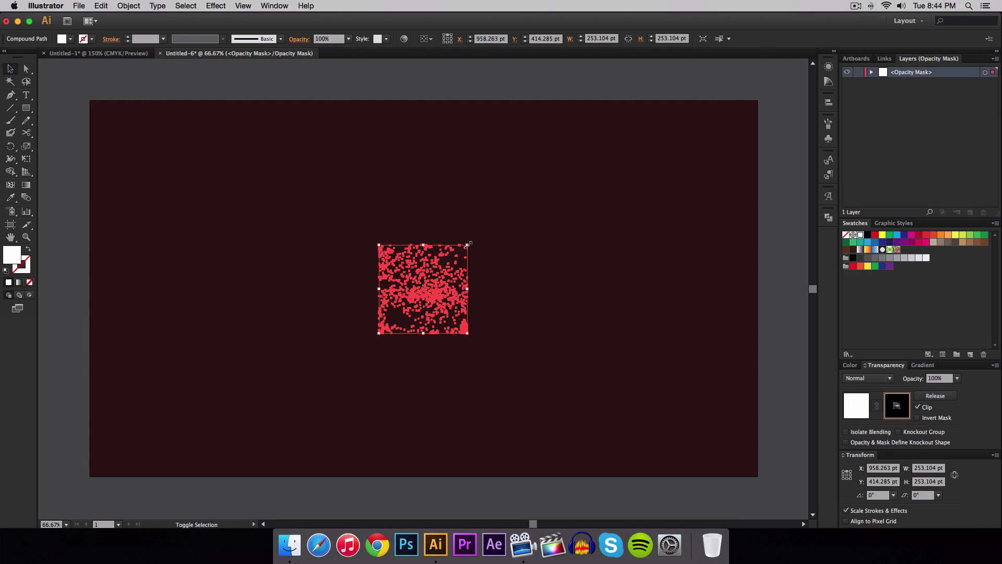
left_click_drag(468, 244, 610, 83)
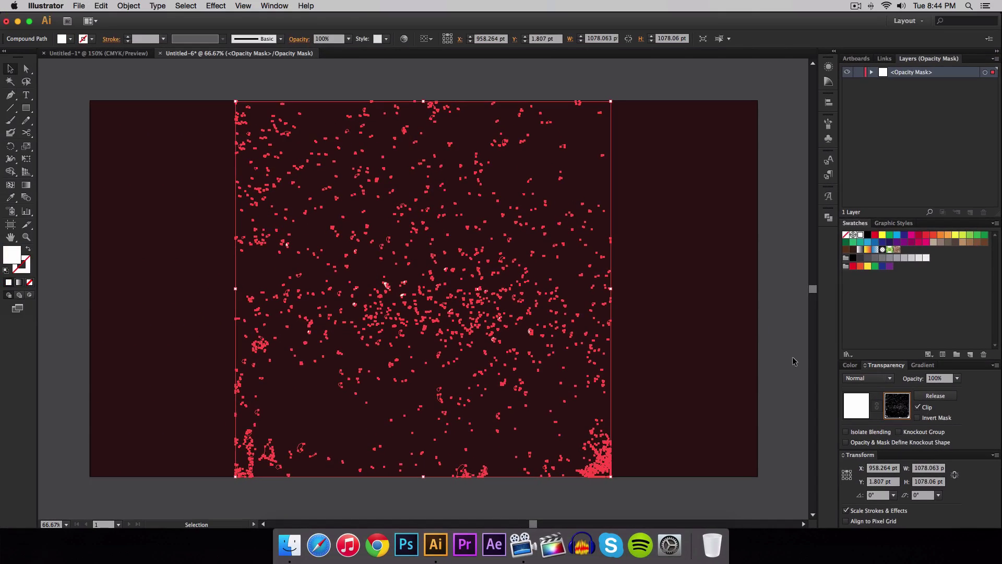
left_click(764, 331)
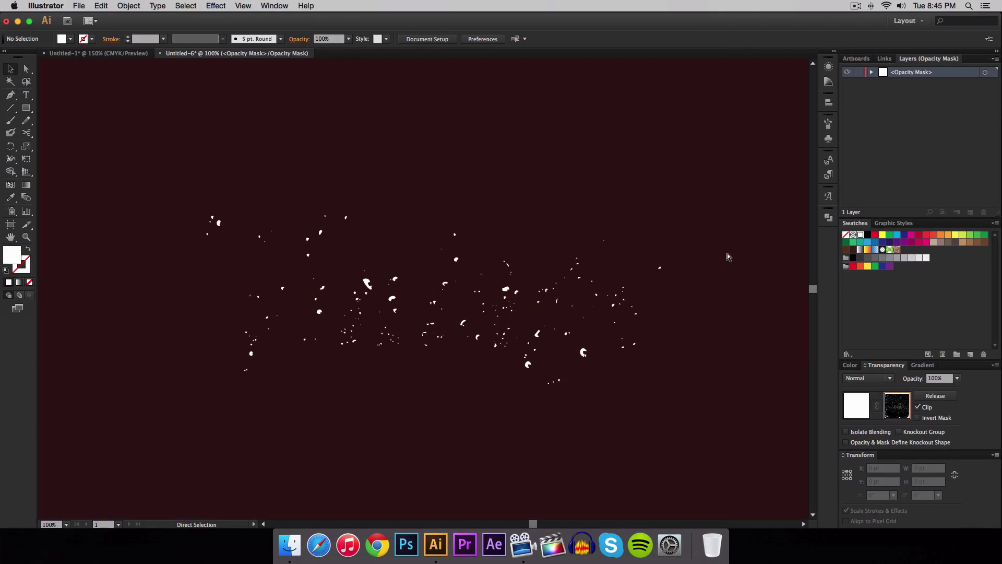
scroll(684, 242, "up", 1)
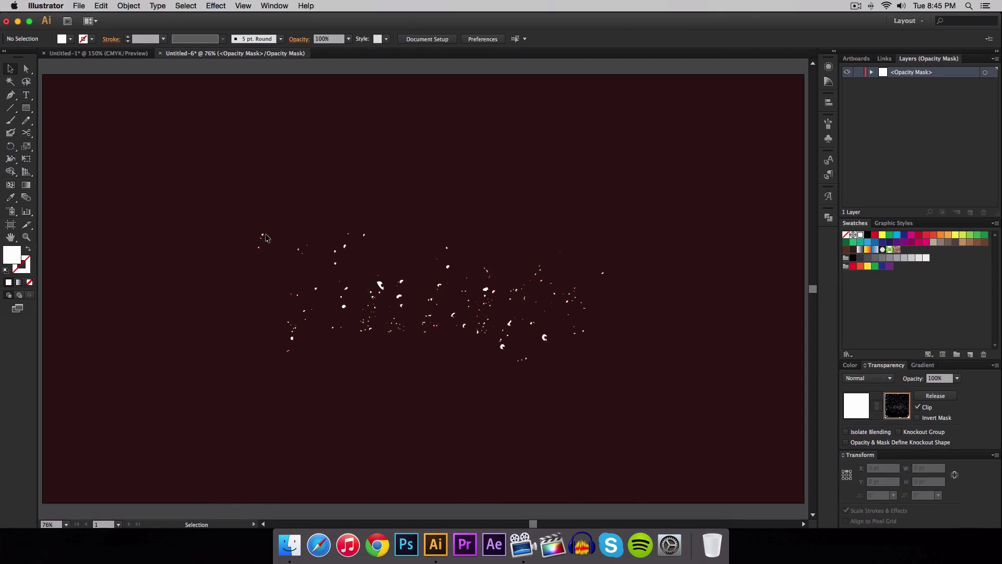
scroll(356, 288, "down", 1)
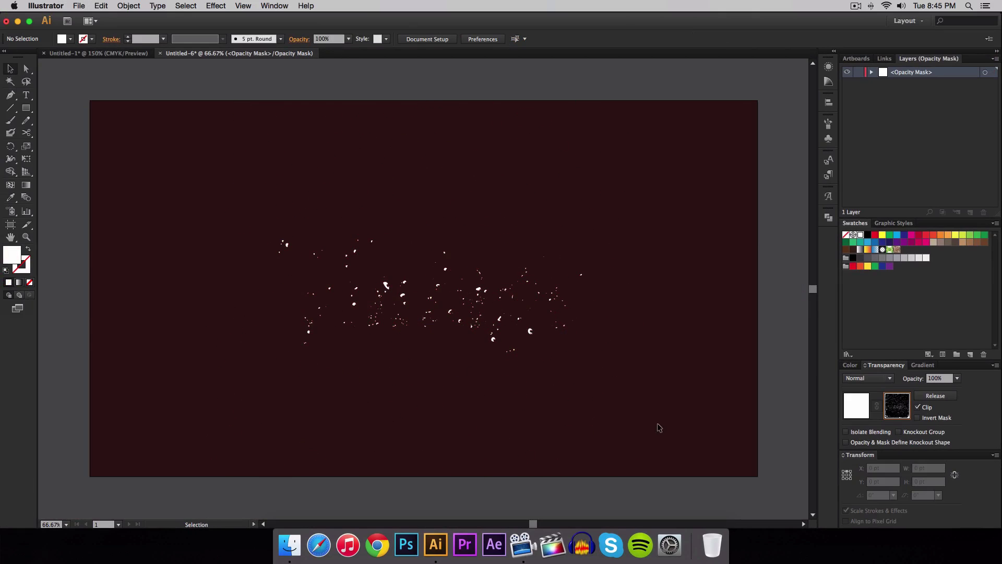
left_click_drag(654, 445, 590, 374)
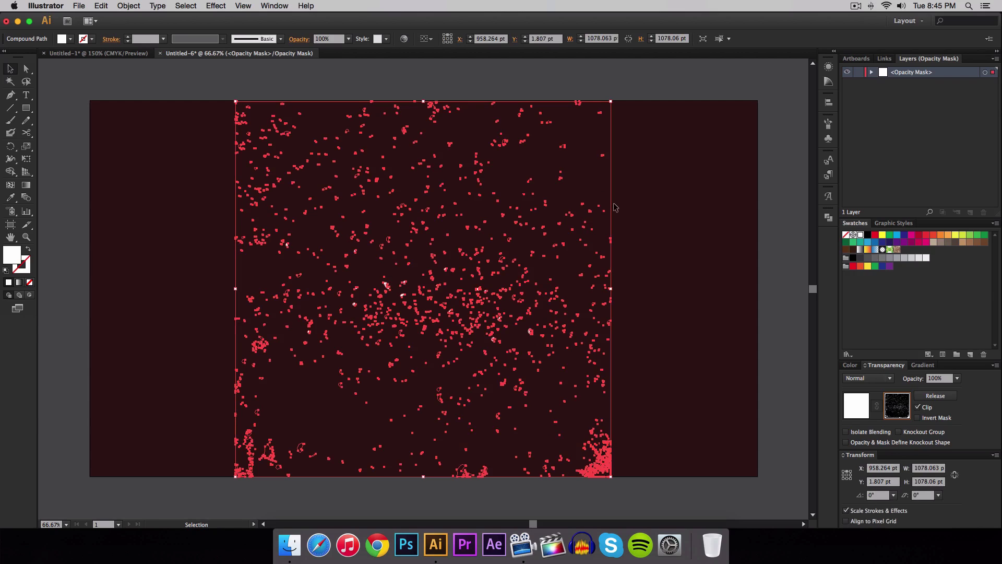
left_click(917, 408)
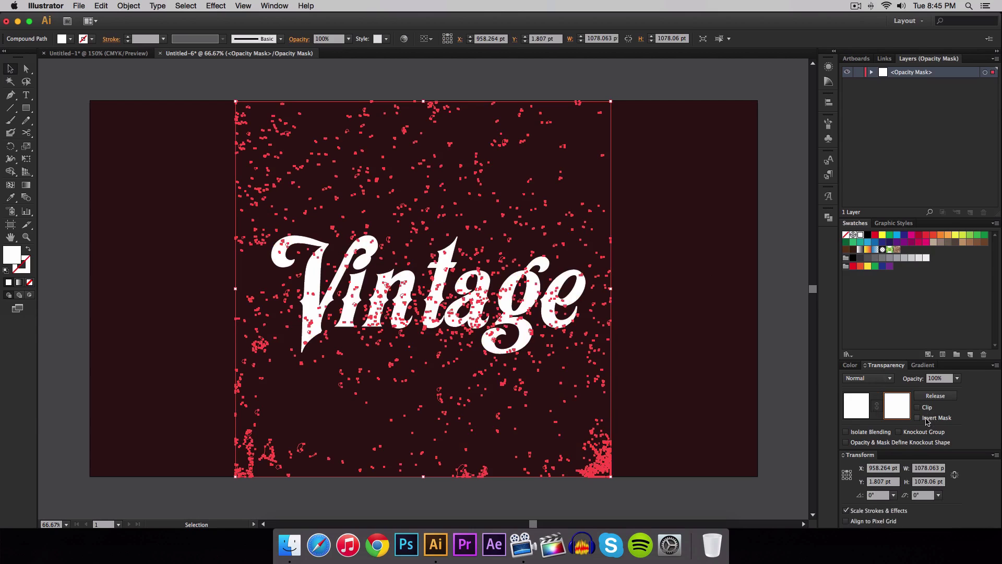
left_click(854, 402)
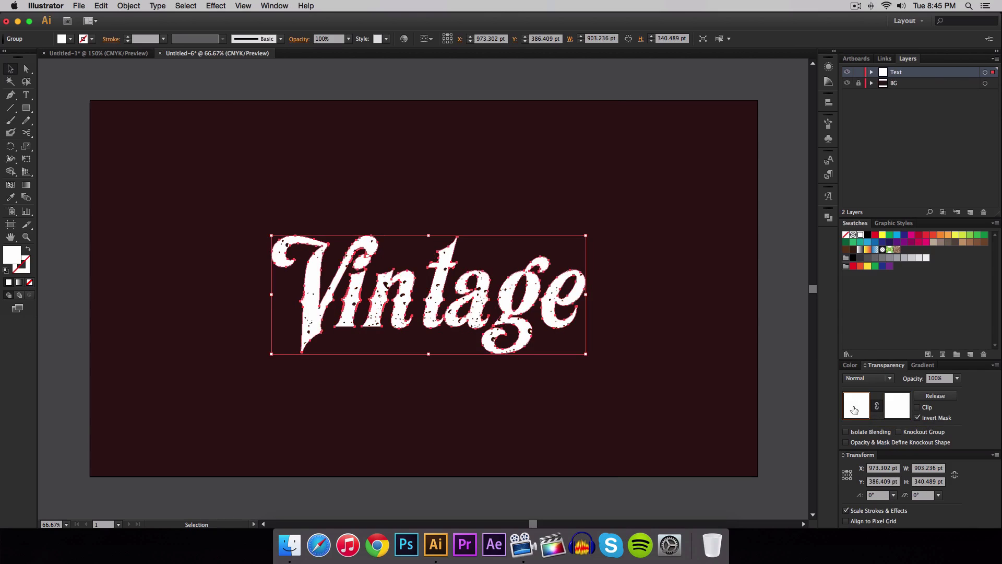
left_click(694, 334)
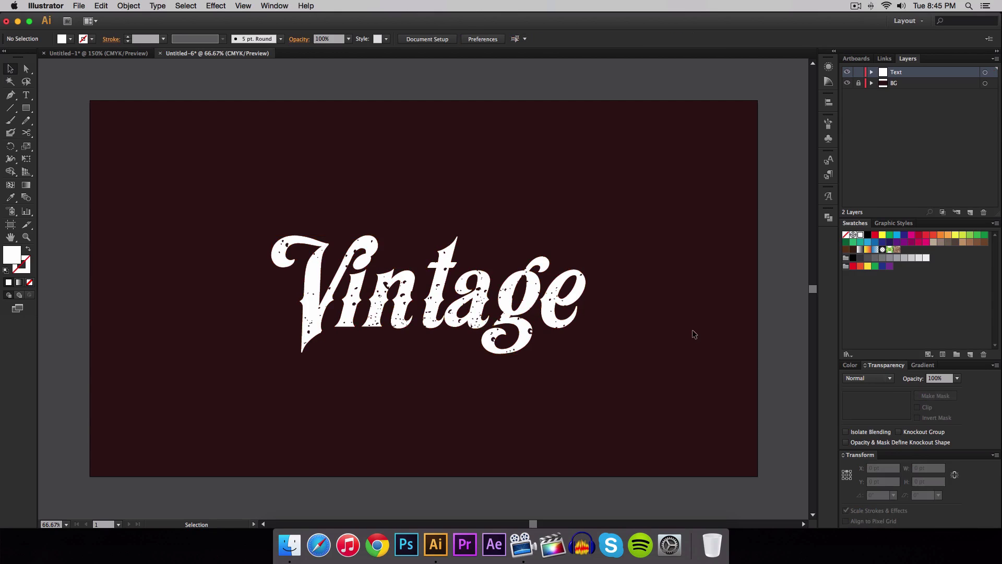
key("super+equal")
key("super+equal")
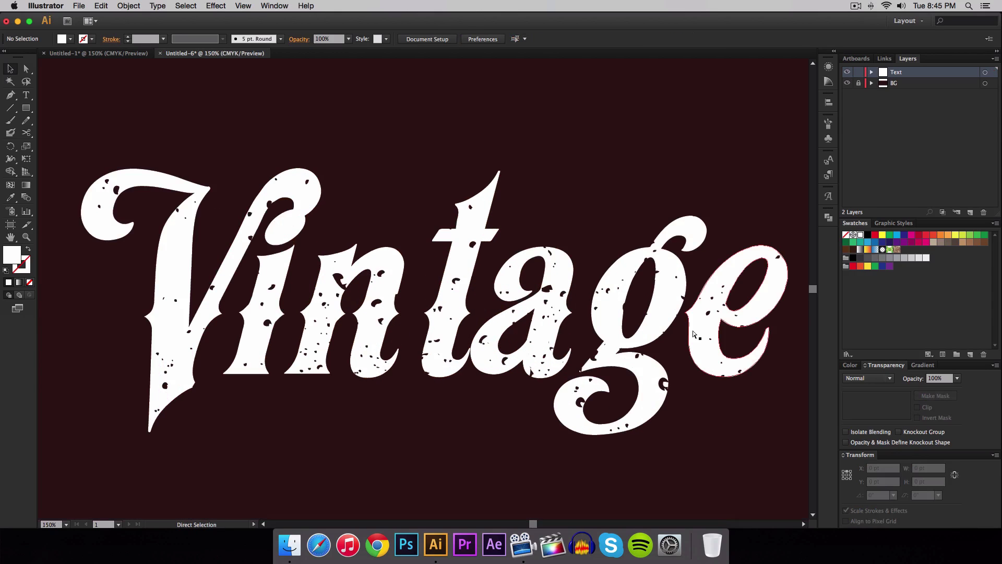
key("super+minus")
key("super+minus")
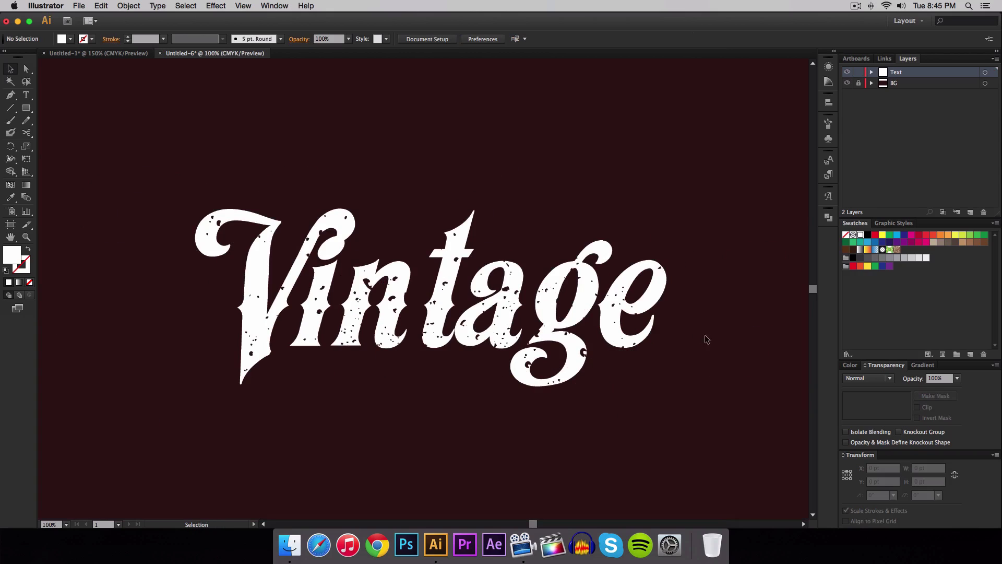
Step: Open Vector Textures.ai and select one of its grunge textures
left_click(101, 6)
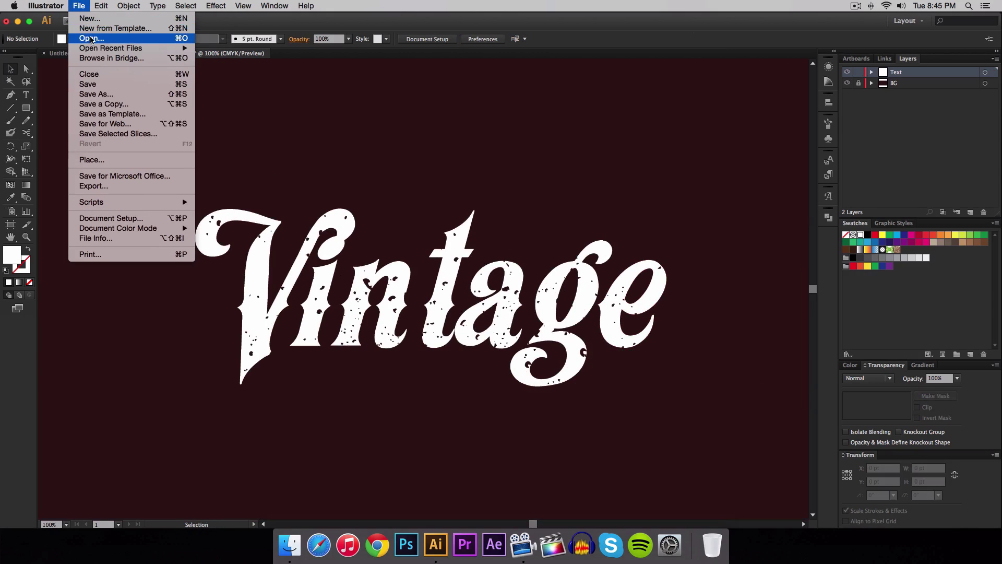
left_click(321, 152)
key("super+o")
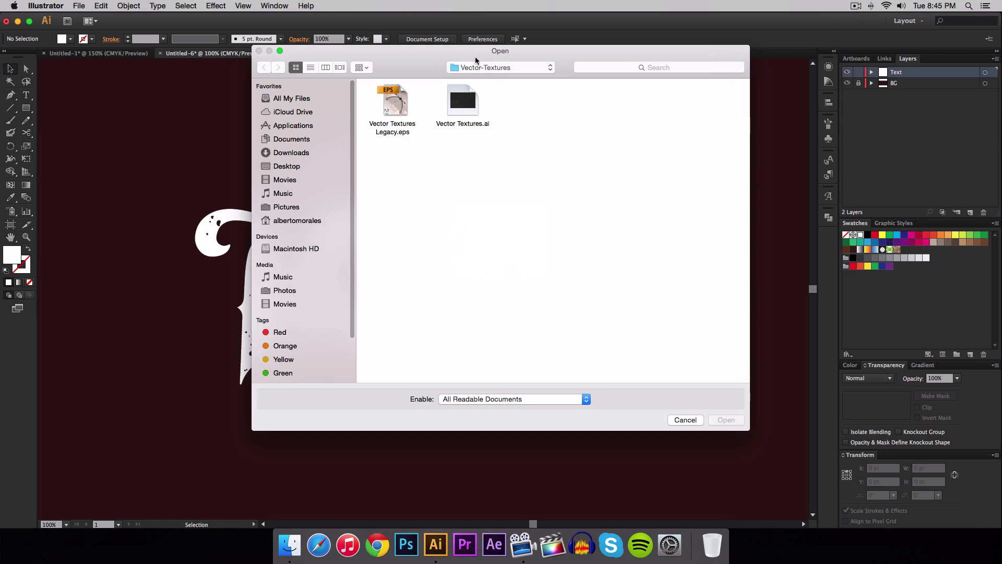
left_click_drag(476, 59, 442, 81)
left_click(426, 127)
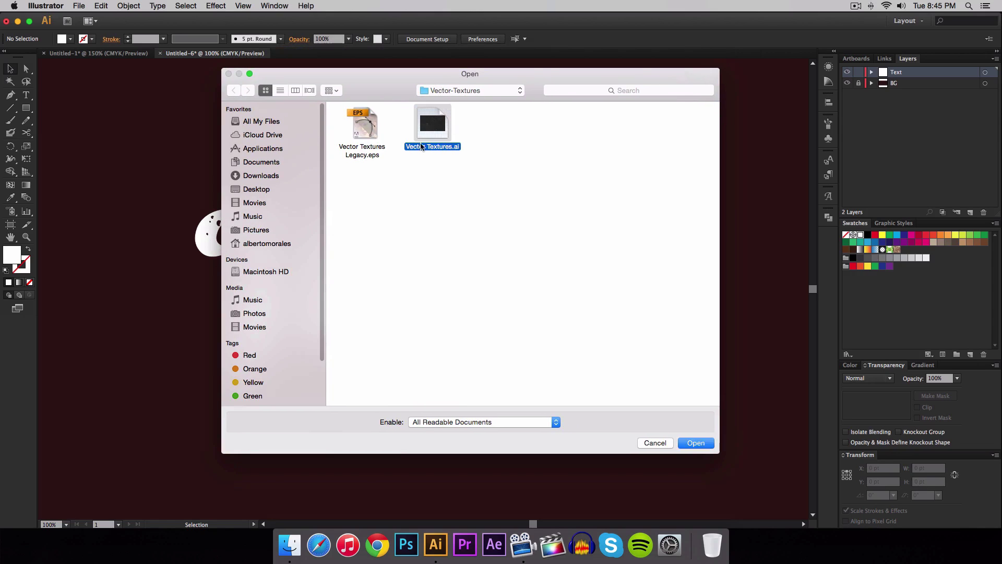
double_click(425, 129)
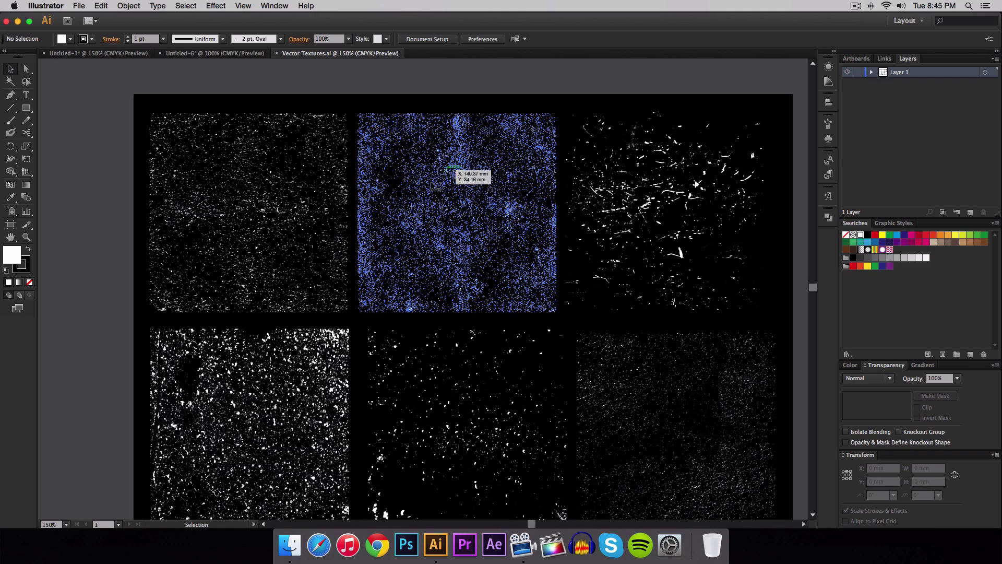
left_click(246, 189)
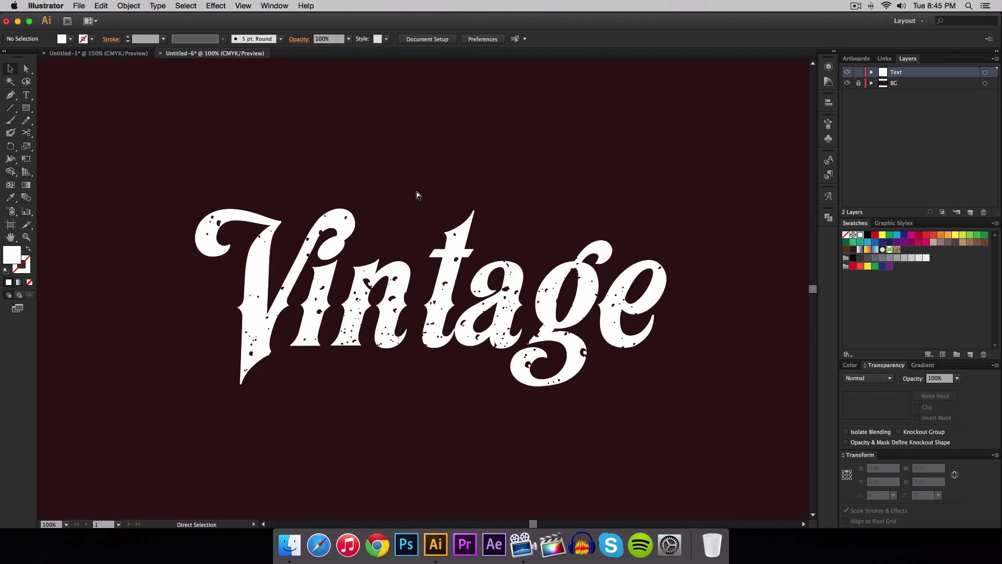
Step: Edit the Vintage opacity mask and resize its grunge texture to about 1062 × 1062 pt
left_click(461, 310)
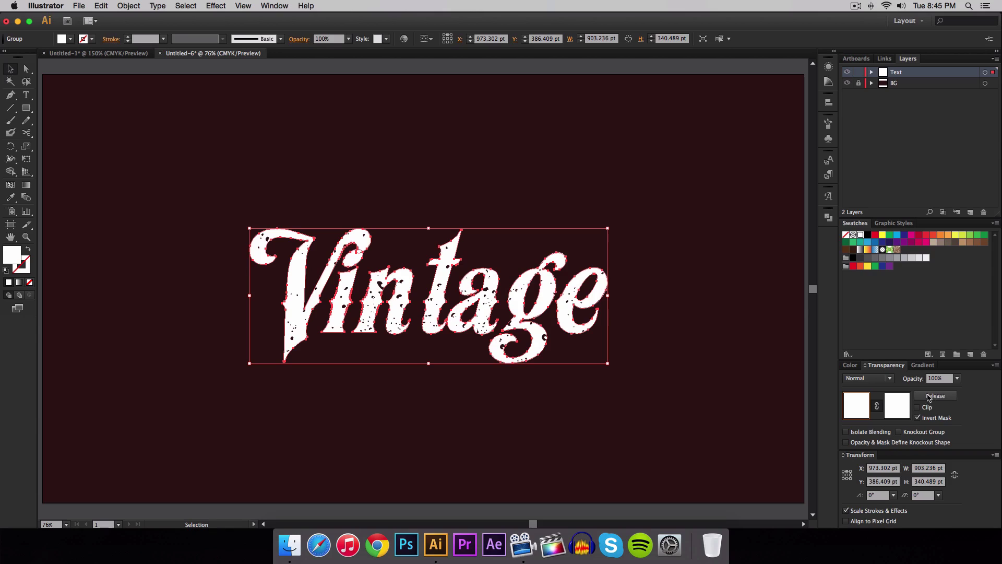
key("super+minus")
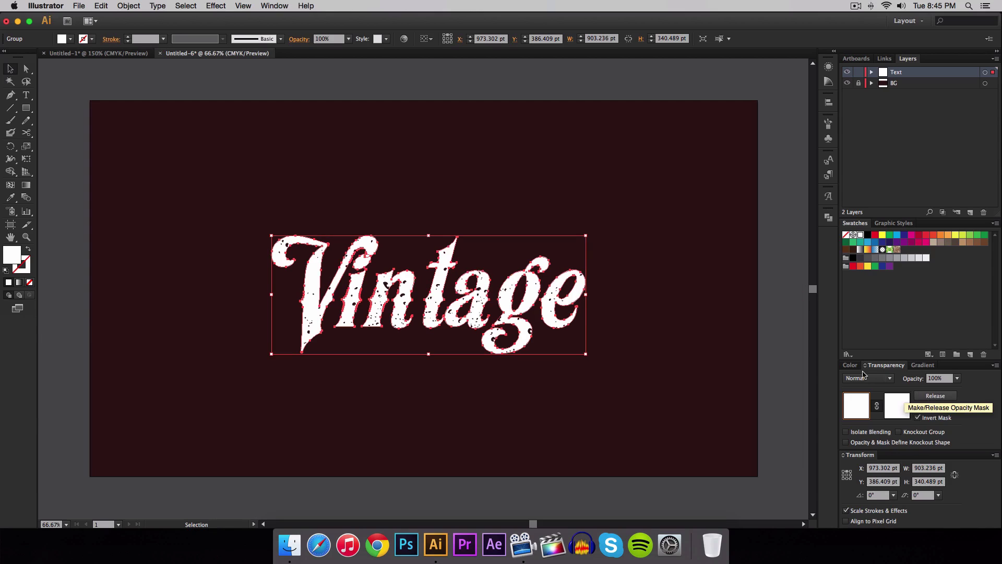
left_click(895, 405)
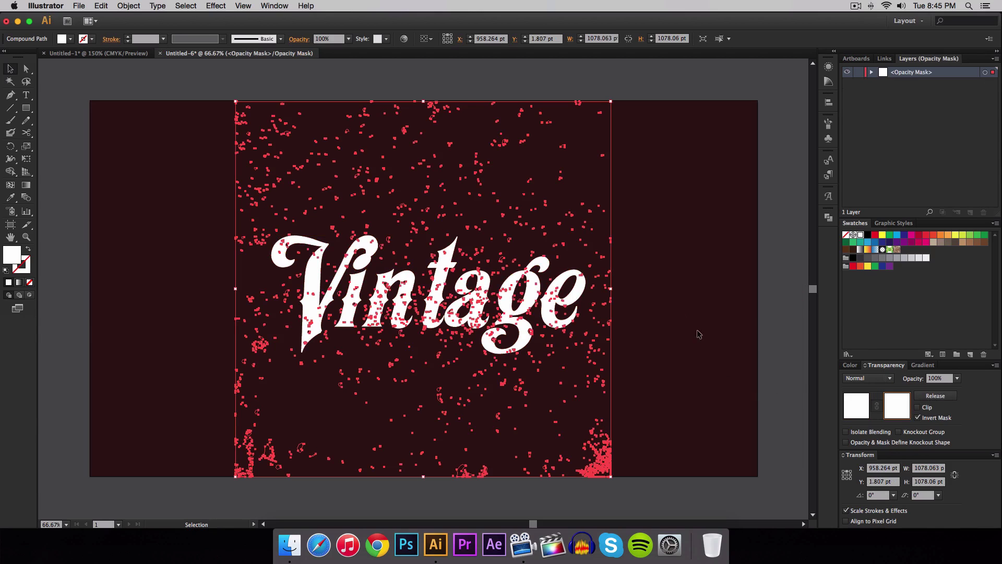
mouse_move(611, 100)
left_mouse_down()
mouse_move(460, 237)
mouse_move(470, 243)
mouse_move(518, 208)
mouse_move(616, 105)
left_mouse_up()
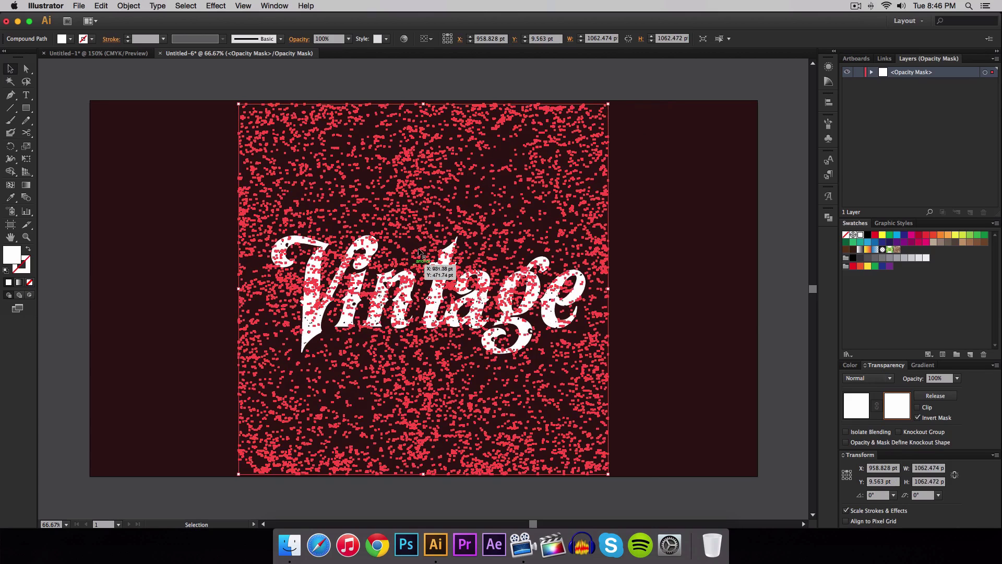
left_click(856, 407)
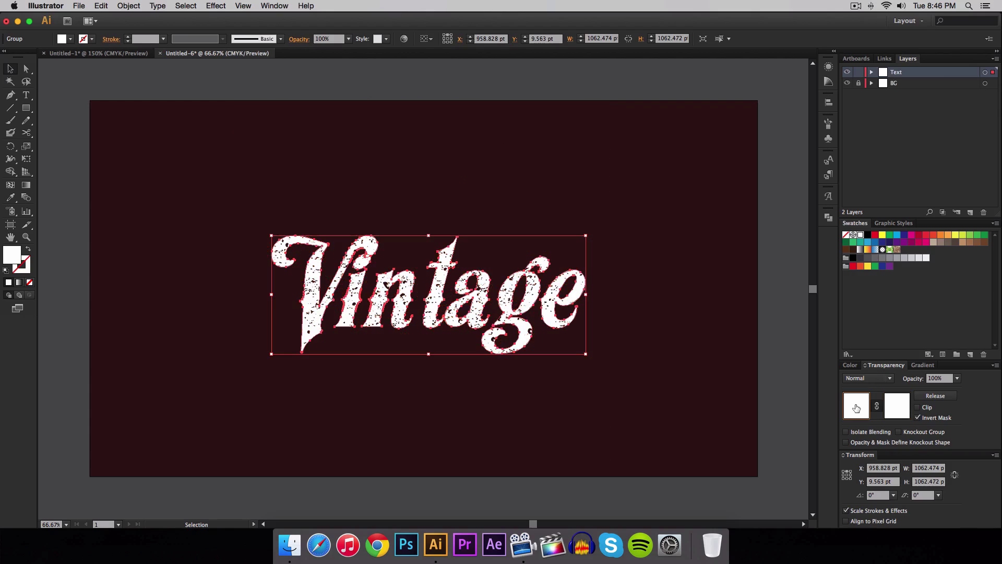
left_click(762, 334)
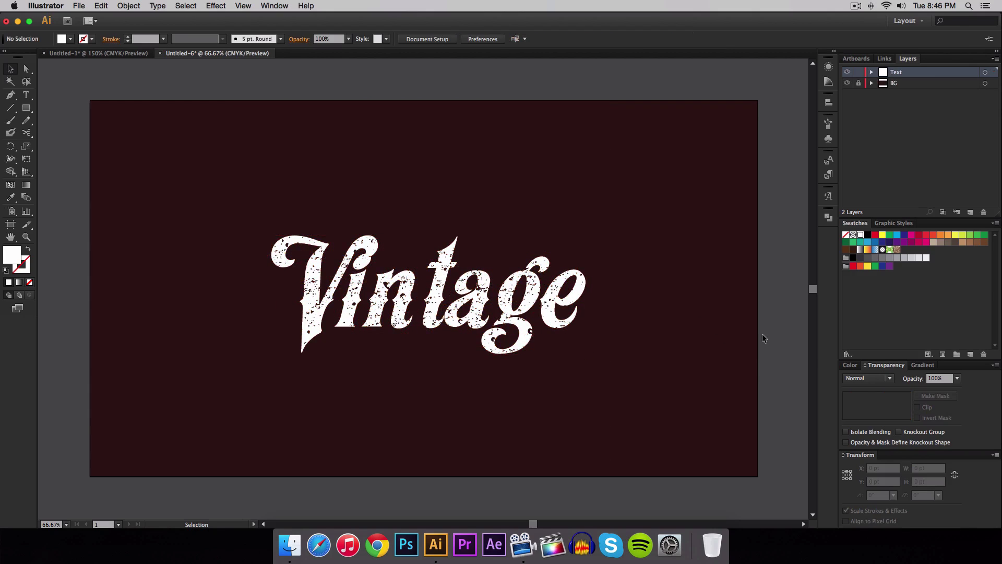
key("super+1")
key("super+equal")
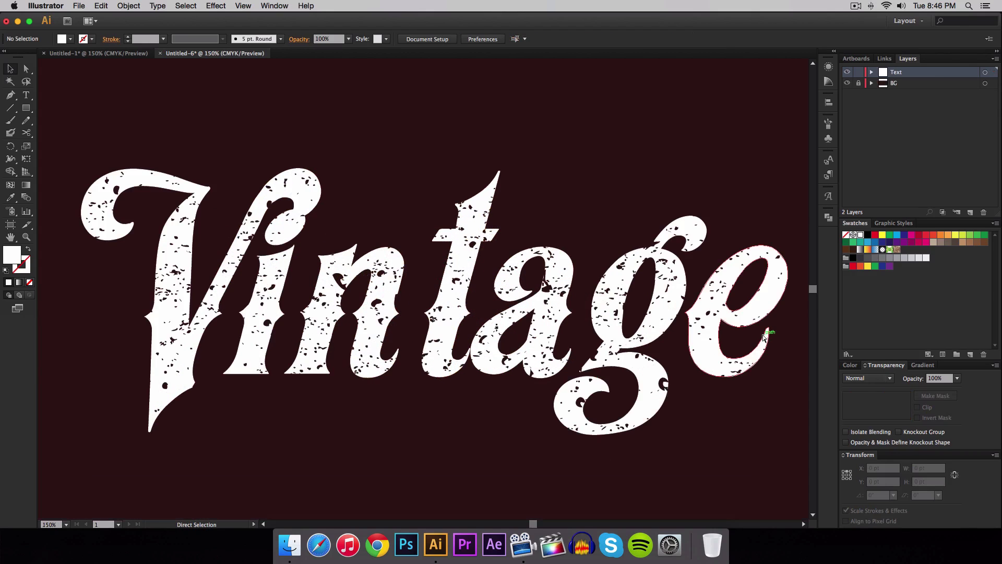
key("super+equal")
key("super+minus")
key("super+minus")
key("super+minus")
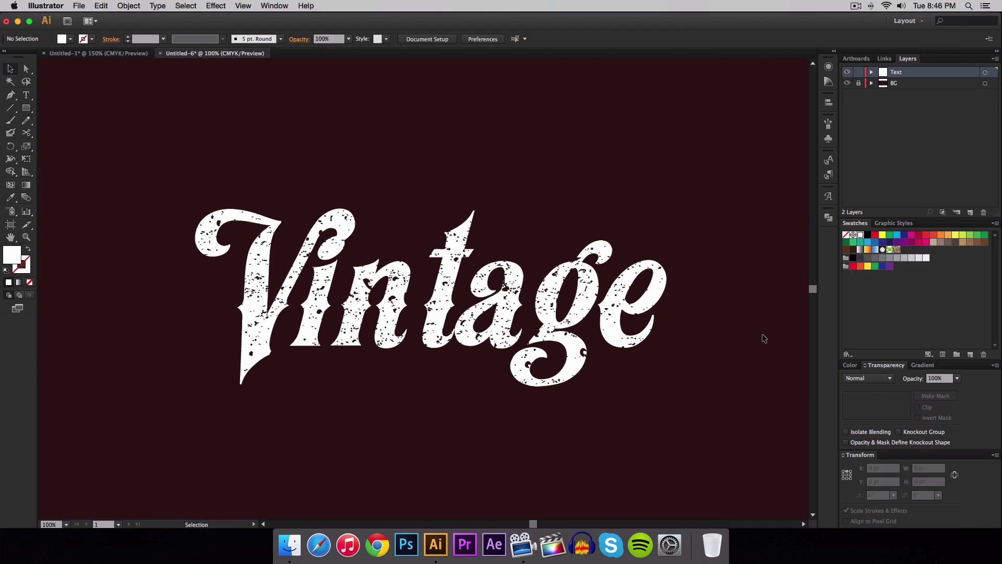
key("a")
key("super+minus")
key("super+minus")
key("super+equal")
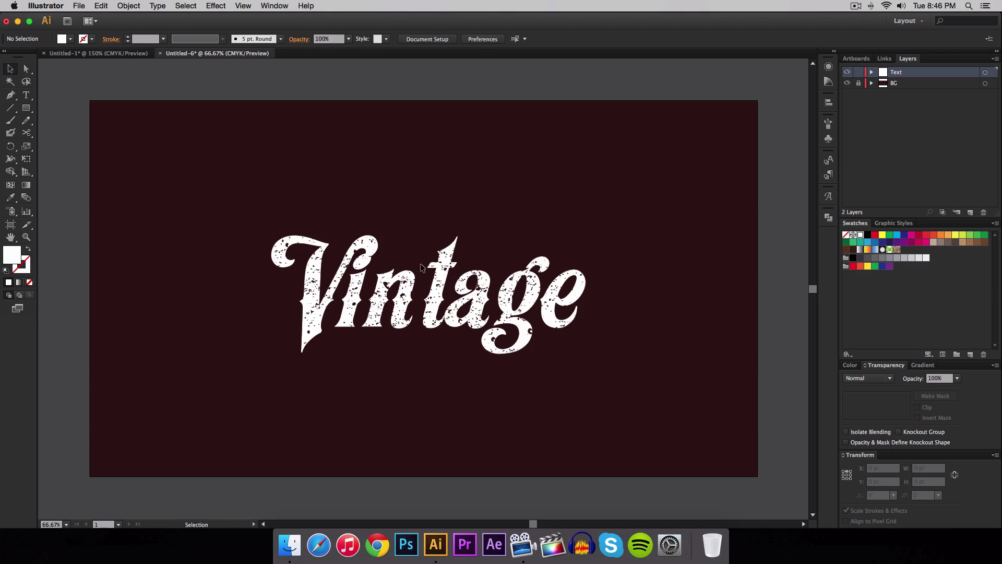
Step: Rotate the mask's grunge texture slightly (about 1148 × 1145 pt), then exit mask editing
left_click(450, 287)
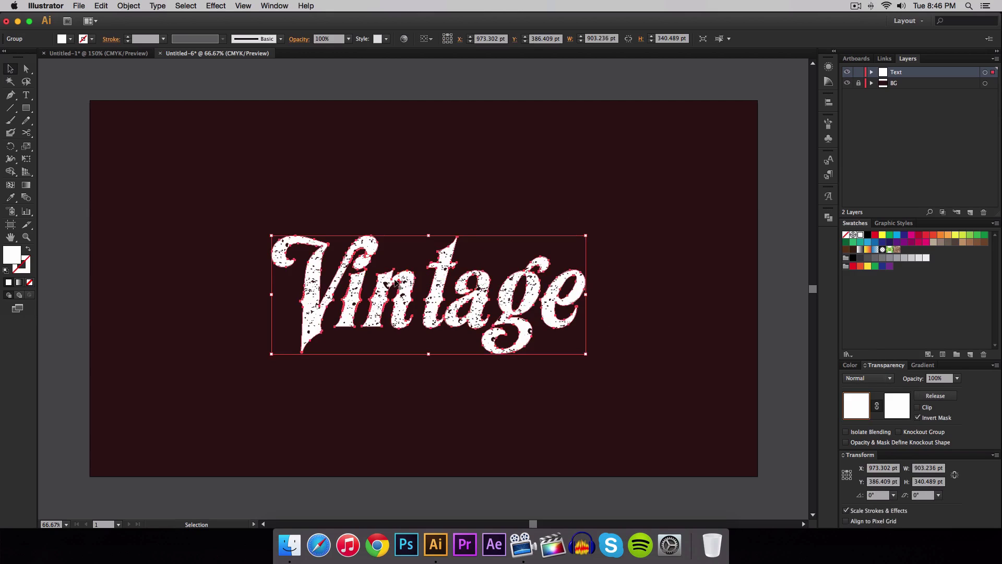
left_click(902, 410)
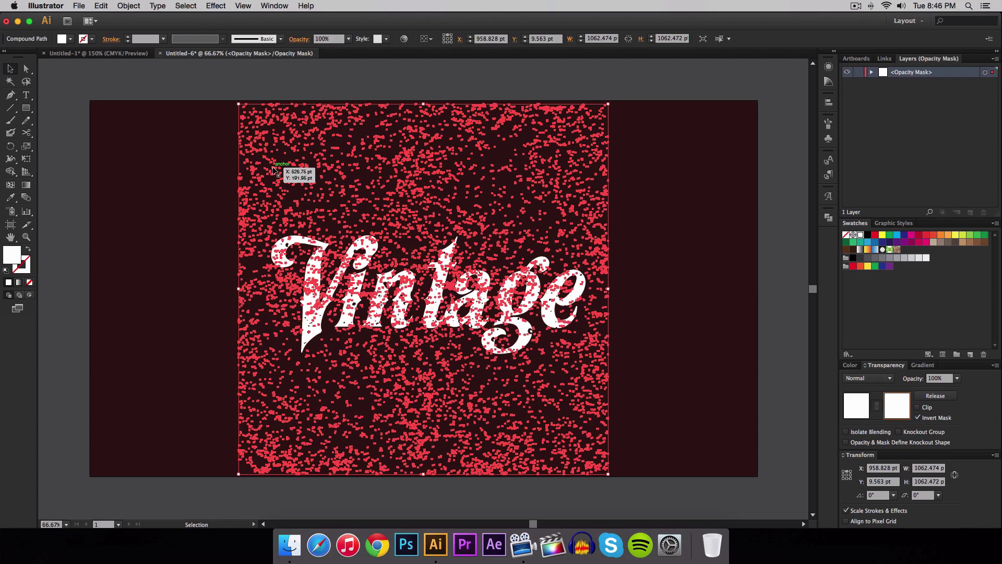
left_click_drag(234, 102, 220, 122)
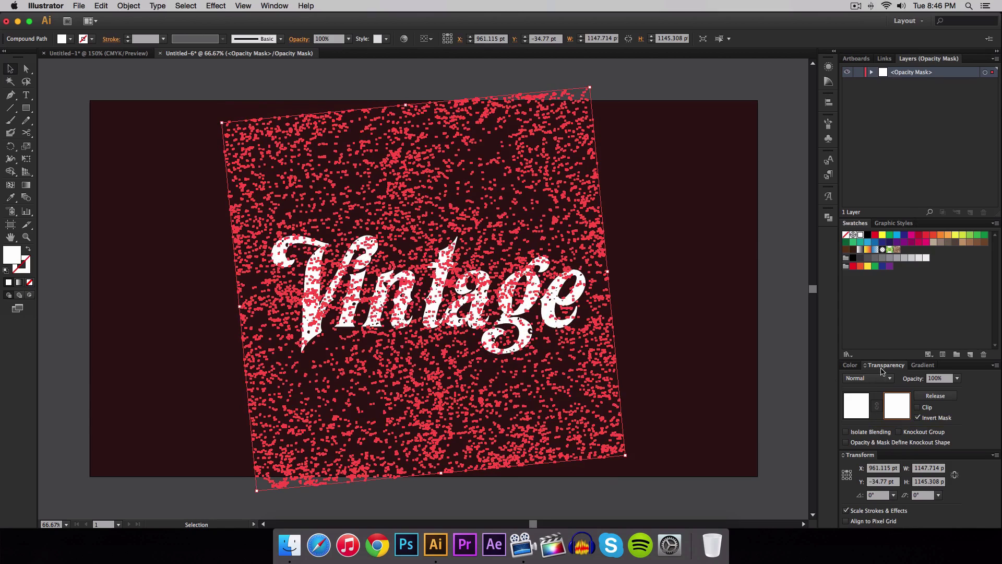
left_click(857, 406)
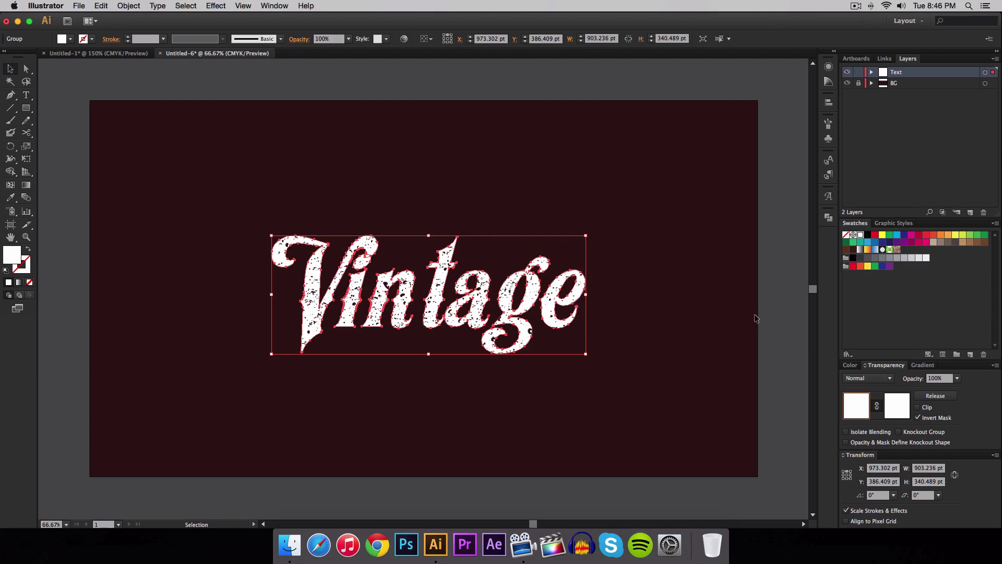
left_click(788, 321)
key("super+1")
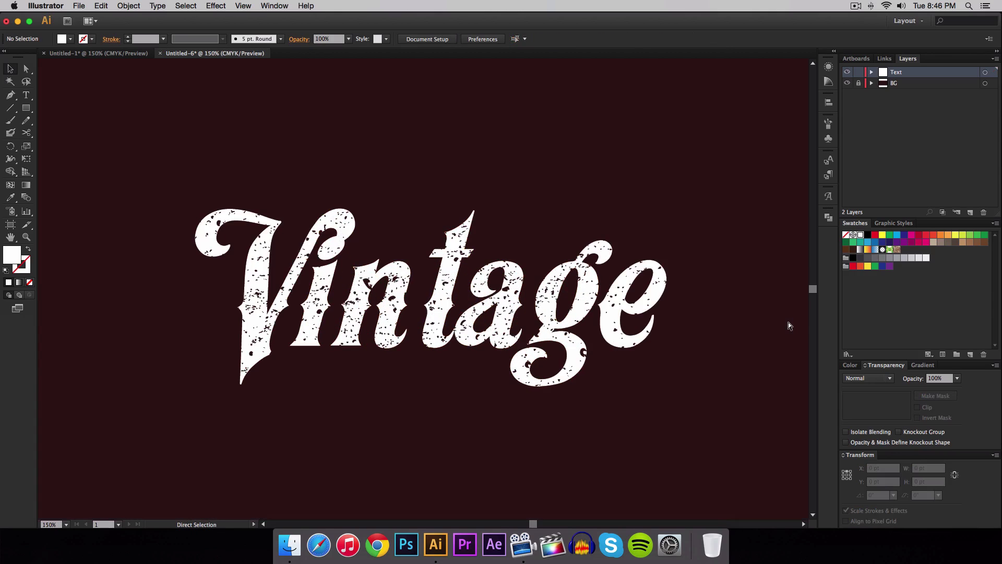
key("super+equal")
key("super+minus")
key("super+minus")
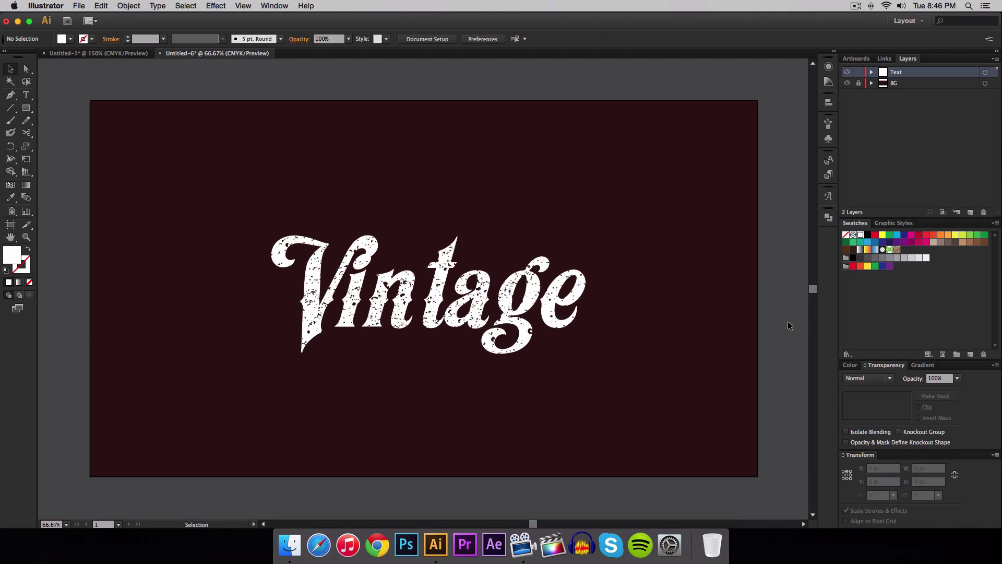